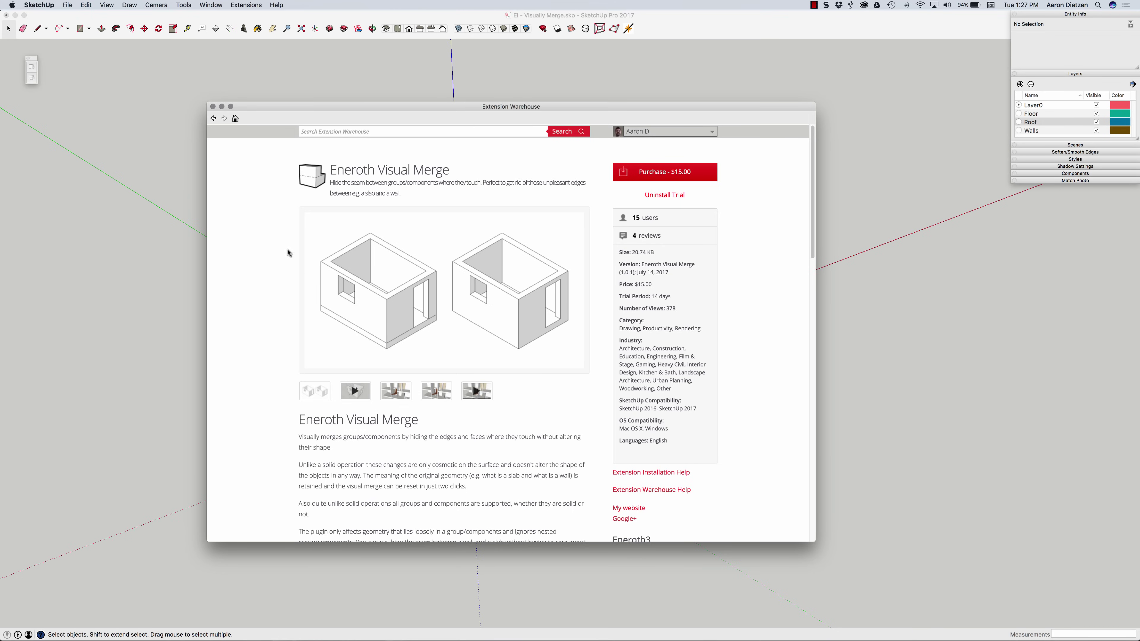
Step: Close the Extension Warehouse window and select the house's exterior walls one by one to inspect their separate groups
left_click(213, 107)
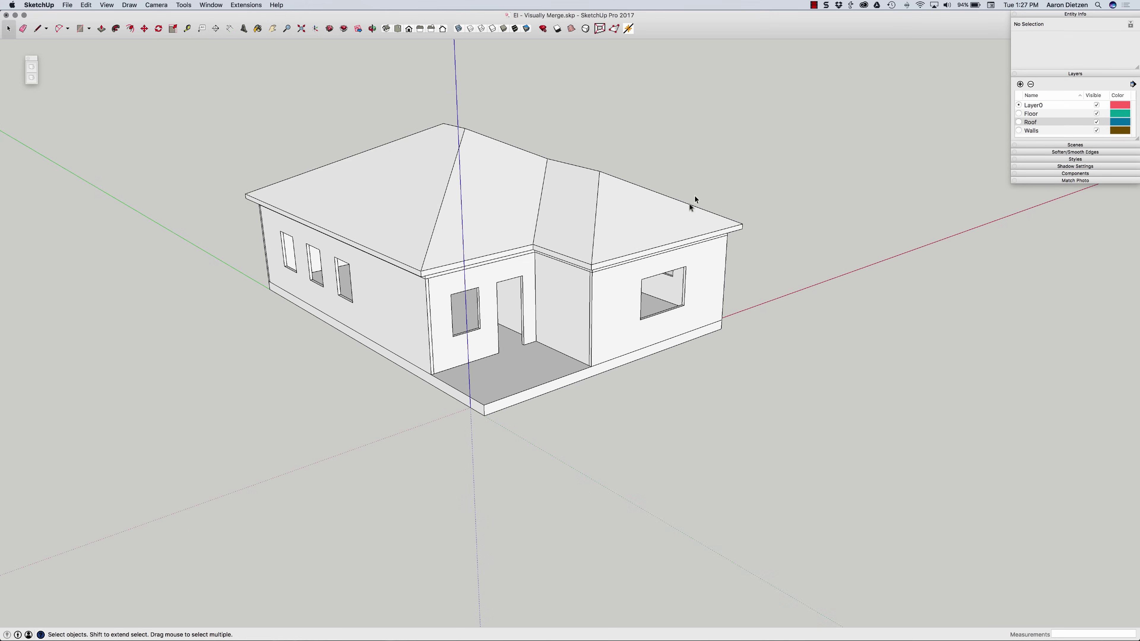
left_click(619, 313)
left_click(573, 320)
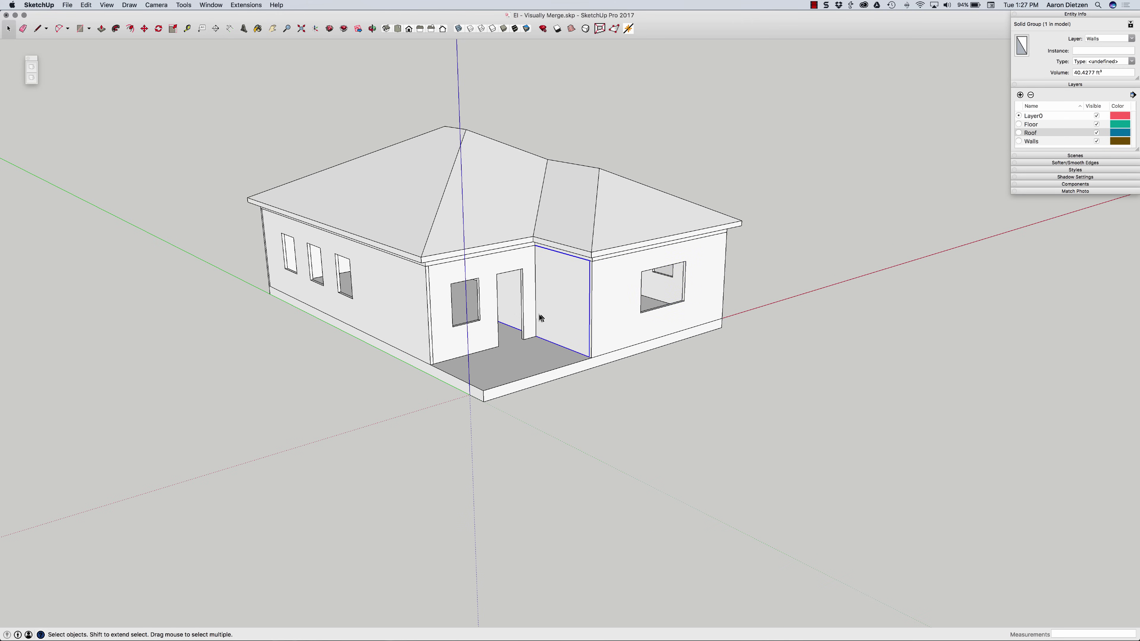
left_click(523, 313)
left_click(402, 335)
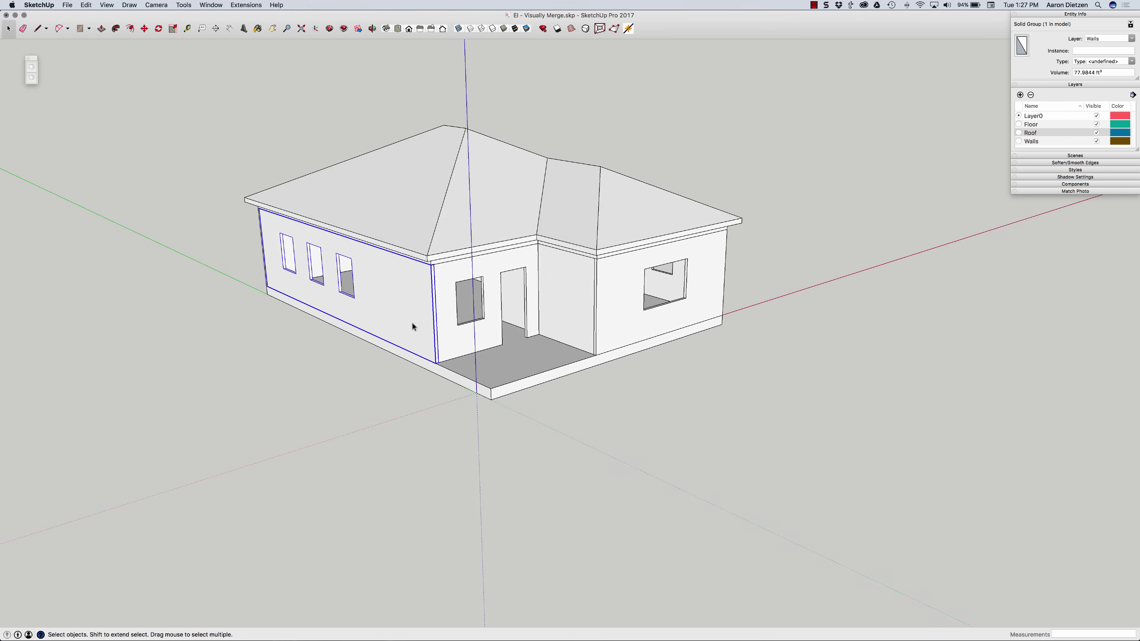
left_click(522, 369)
left_click(515, 220)
middle_click_drag(517, 222, 582, 310)
left_click(633, 302)
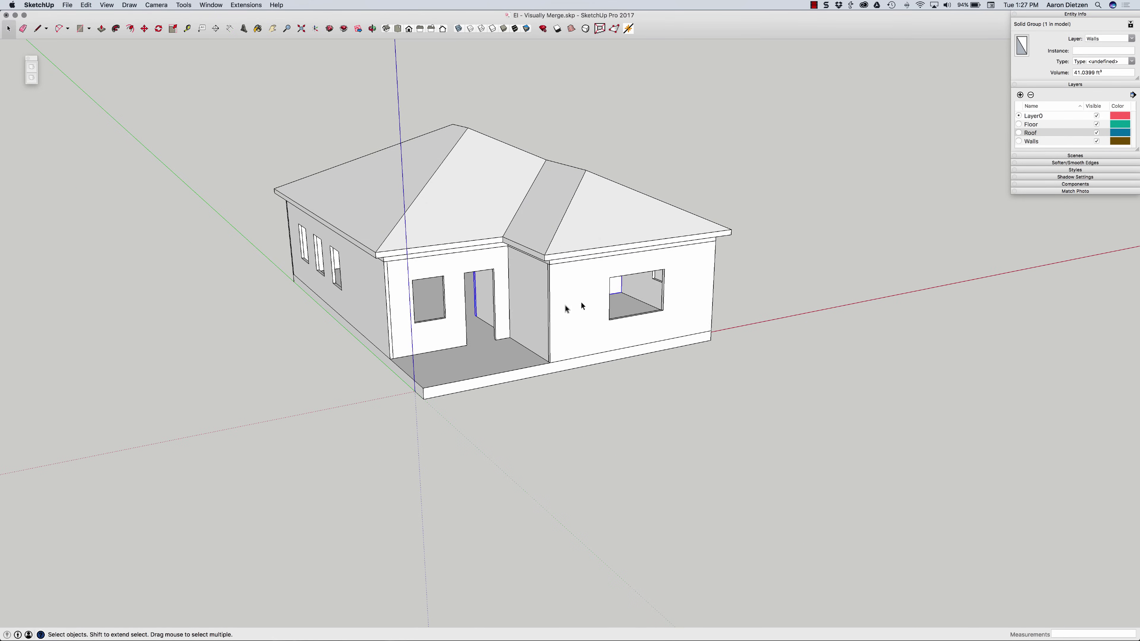
Step: Hide the Roof layer to expose the interior walls and floor
middle_click_drag(943, 114, 988, 141)
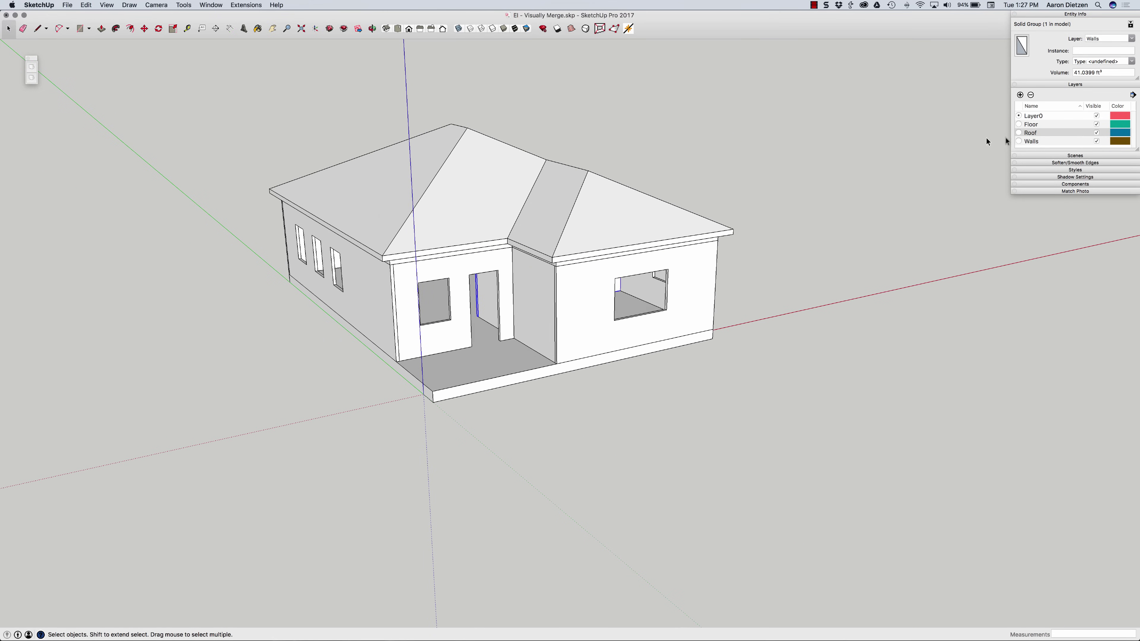
left_click(1097, 133)
left_click(800, 177)
middle_click_drag(800, 176, 647, 193)
Step: Apply Visually Merge to all ten wall and floor groups, agree to continue, and clear the selection
left_click_drag(220, 95, 824, 503)
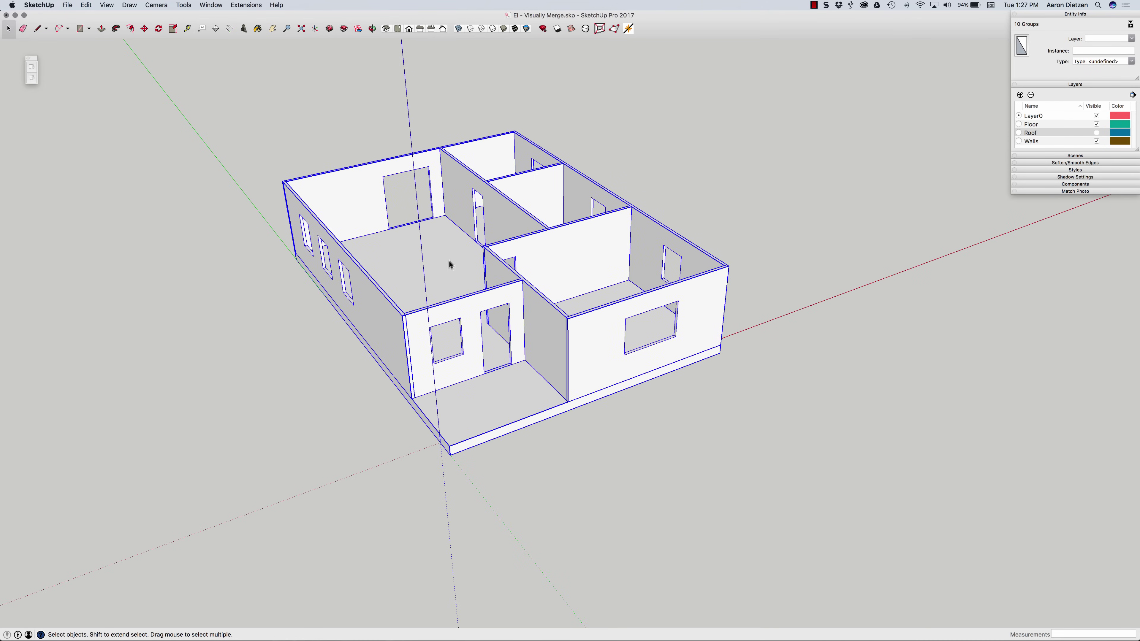
right_click(449, 261)
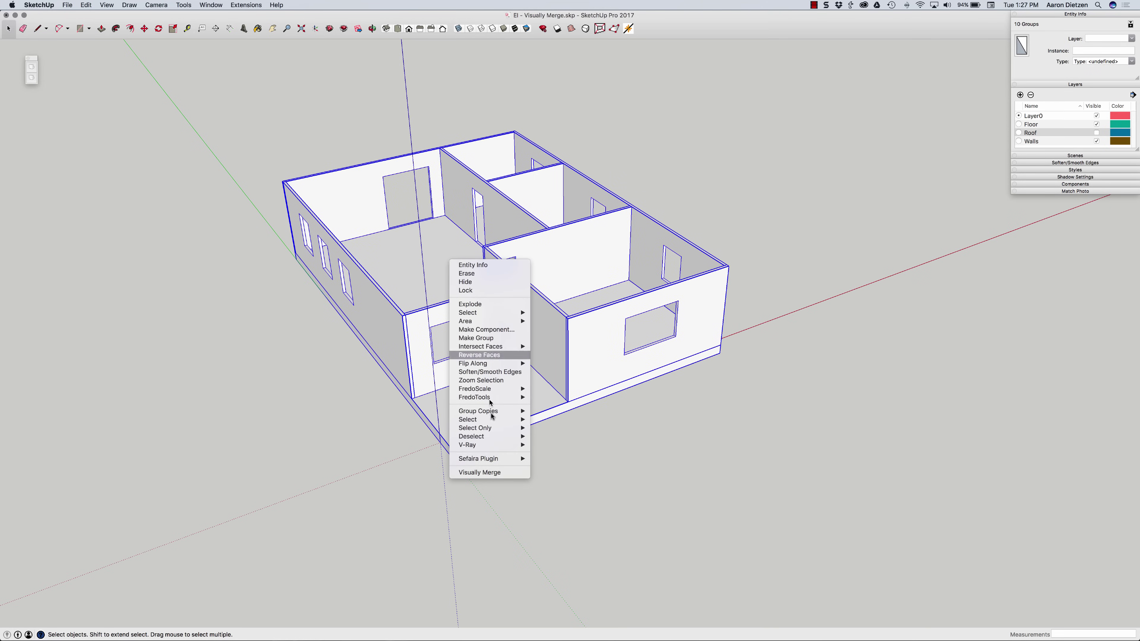
left_click(496, 476)
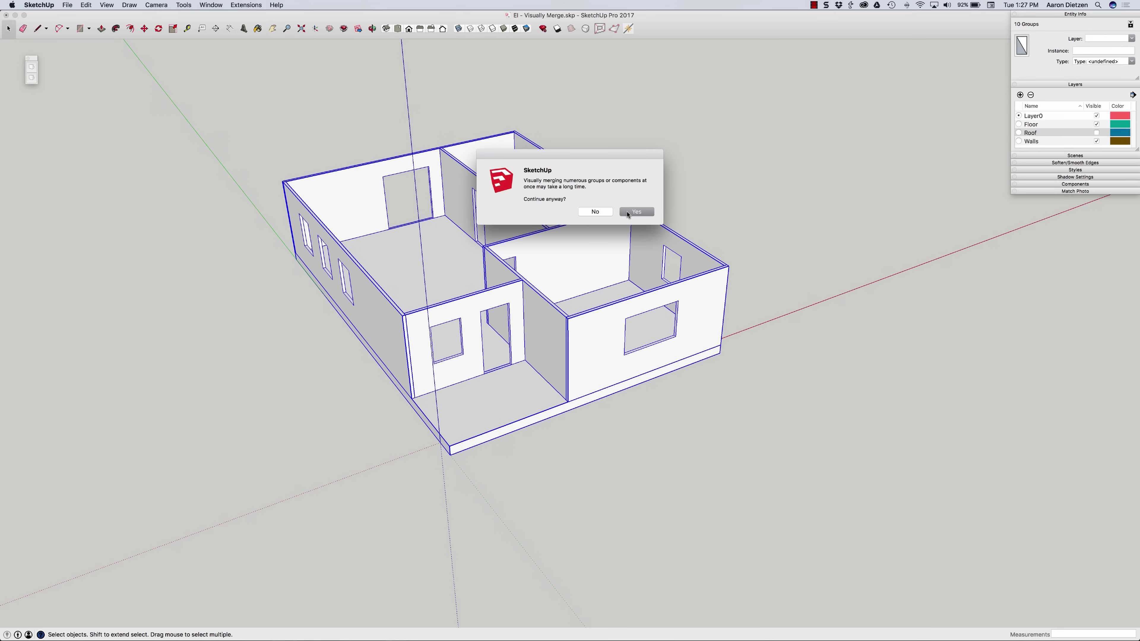
left_click(628, 214)
left_click(672, 160)
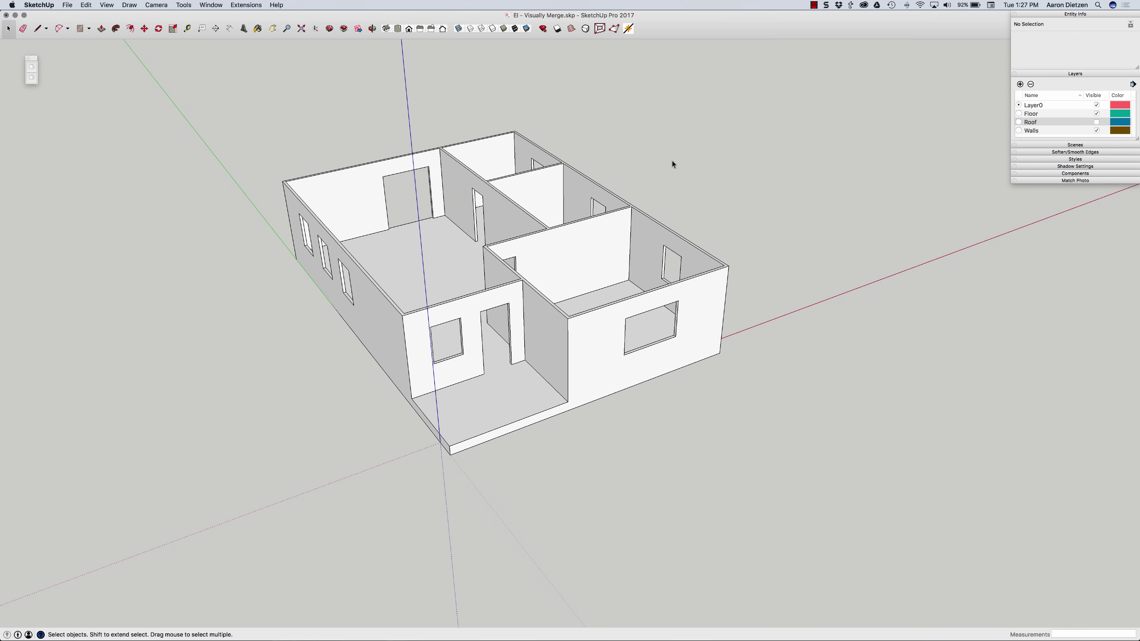
Step: Examine the seams of the merged model up close, selecting exterior and interior walls in turn to check their separate groups
scroll(715, 243, "down", 1)
scroll(568, 327, "up", 6)
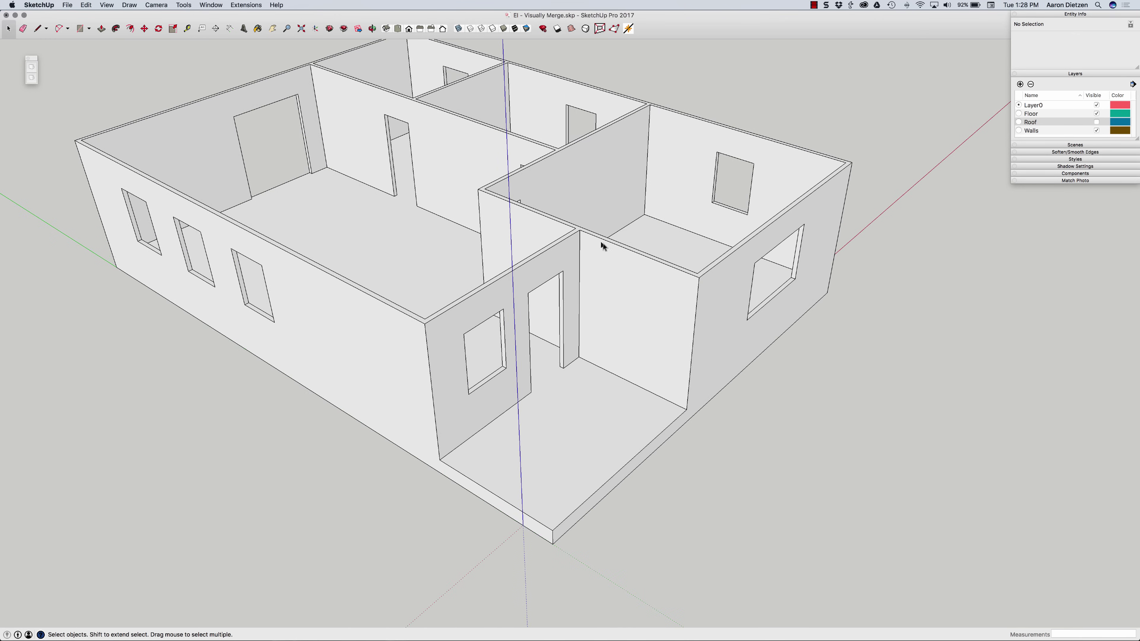
middle_click_drag(601, 244, 503, 282)
left_click(503, 279)
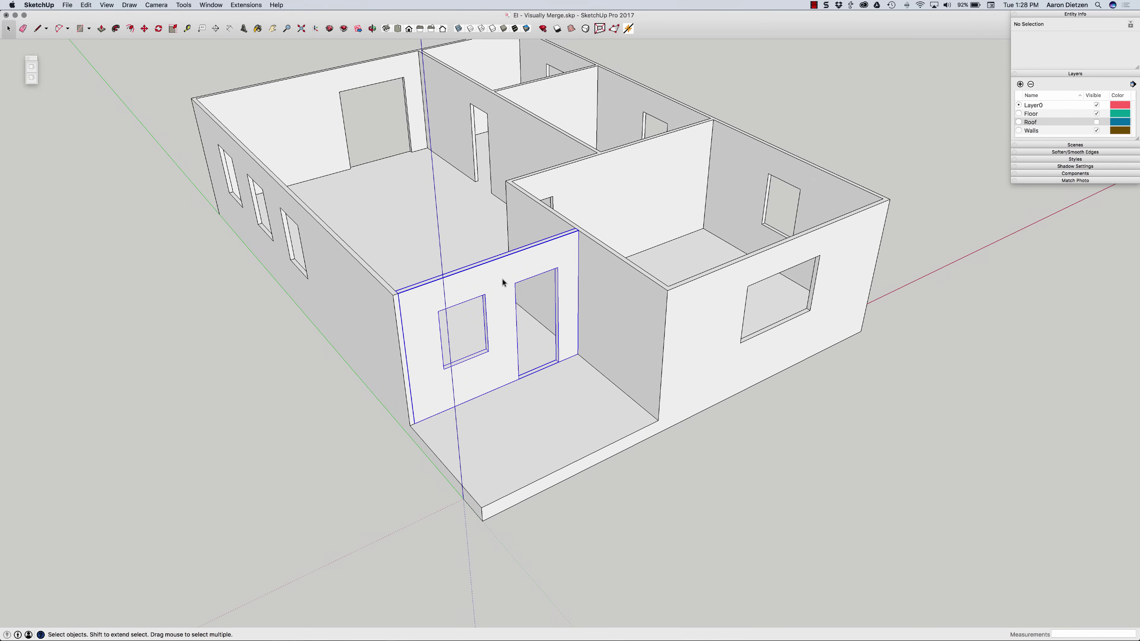
left_click(368, 283)
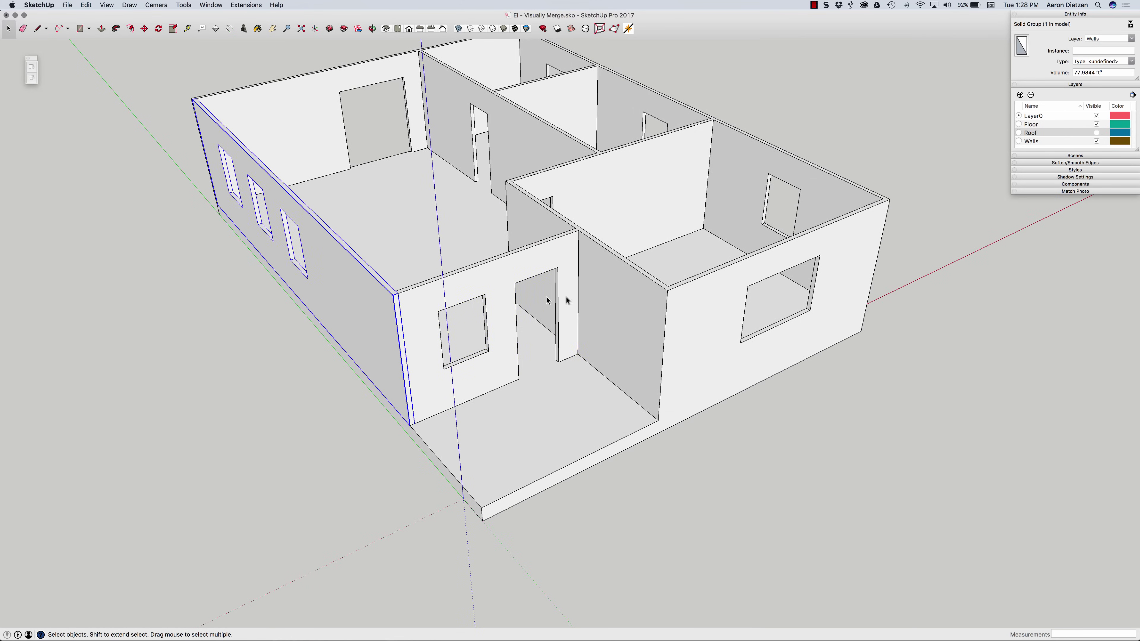
left_click(607, 293)
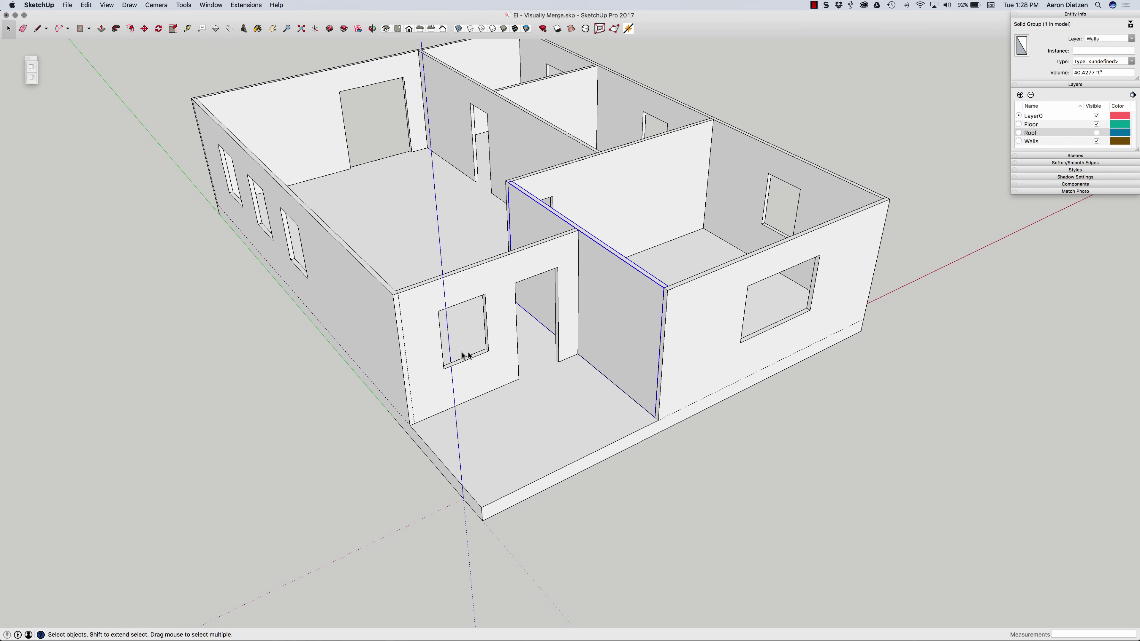
middle_click_drag(463, 356, 397, 383)
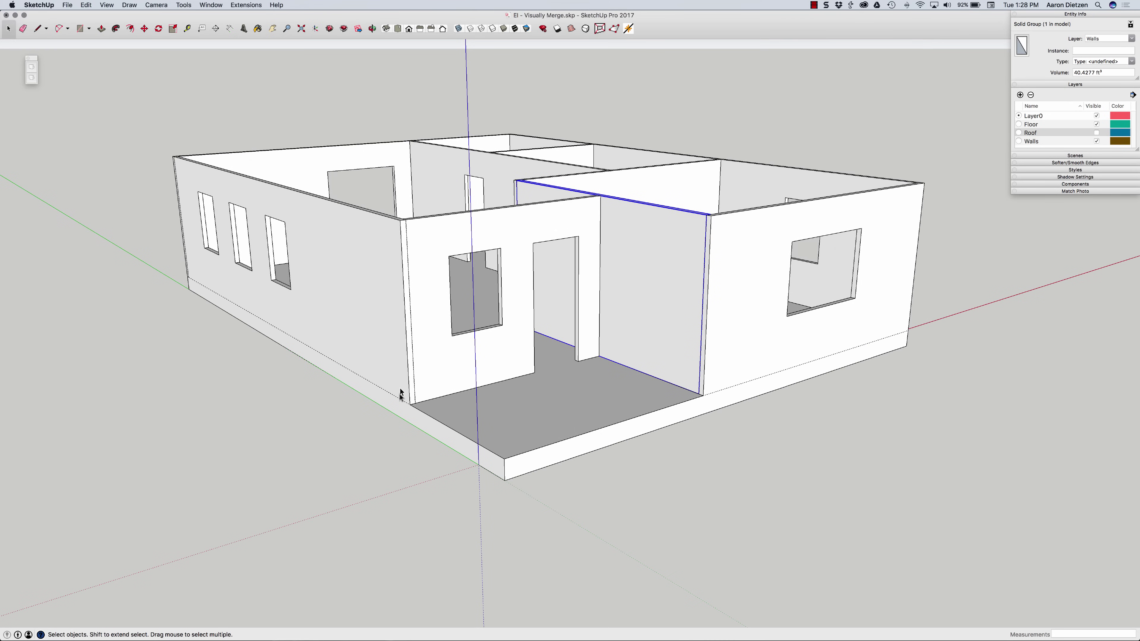
scroll(409, 305, "up", 4)
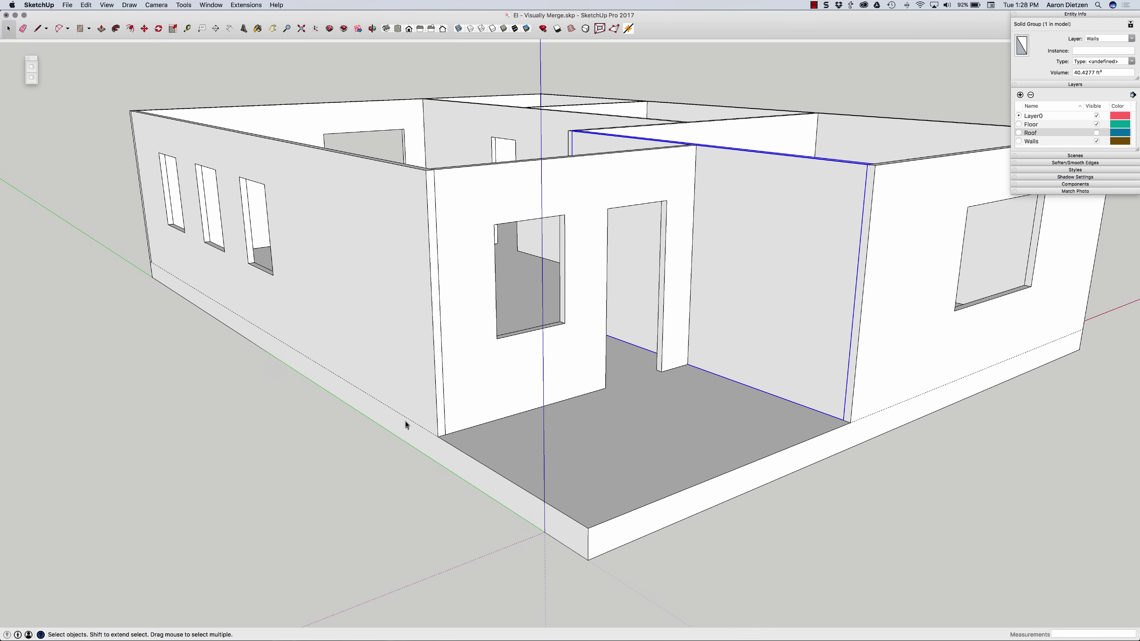
middle_click_drag(448, 379, 402, 429)
left_click(400, 425)
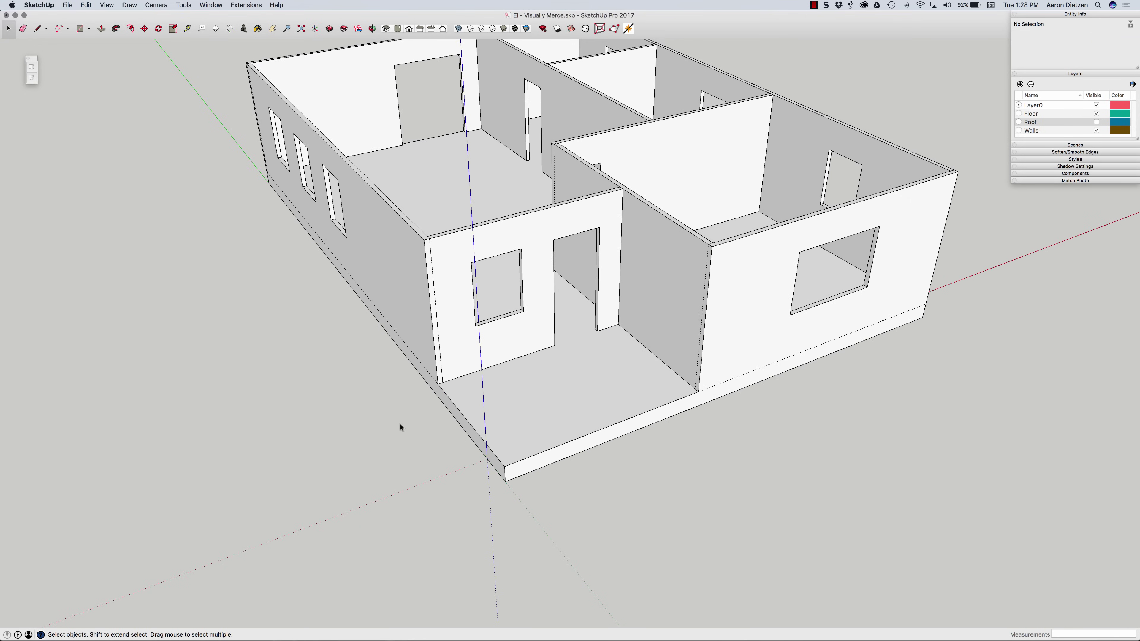
middle_click_drag(631, 394, 358, 248)
left_click(443, 187)
left_click(466, 130)
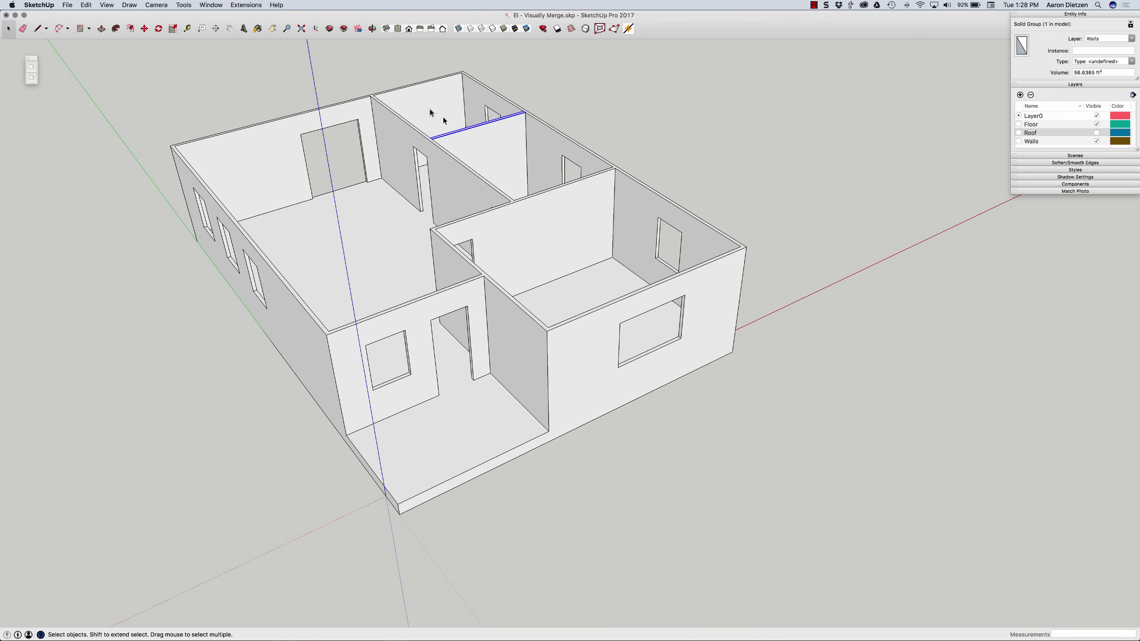
left_click(305, 131)
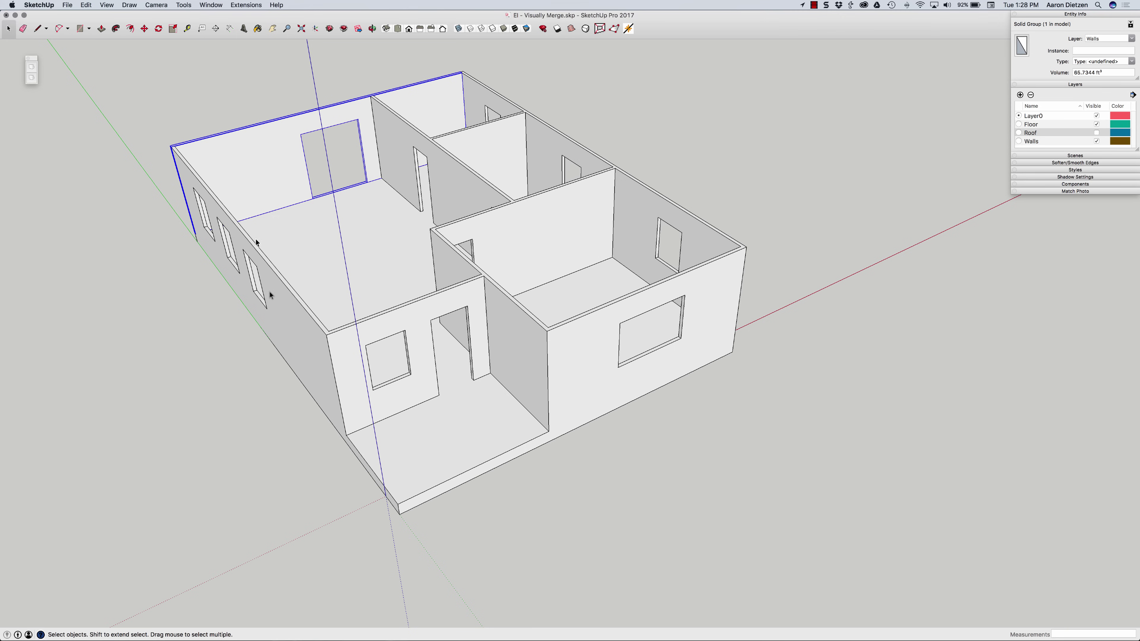
Step: Move the front wall with the door and window about 4' 3 3/8" forward over the porch slab, and undo the move
left_click(359, 376)
key("m")
left_click(425, 432)
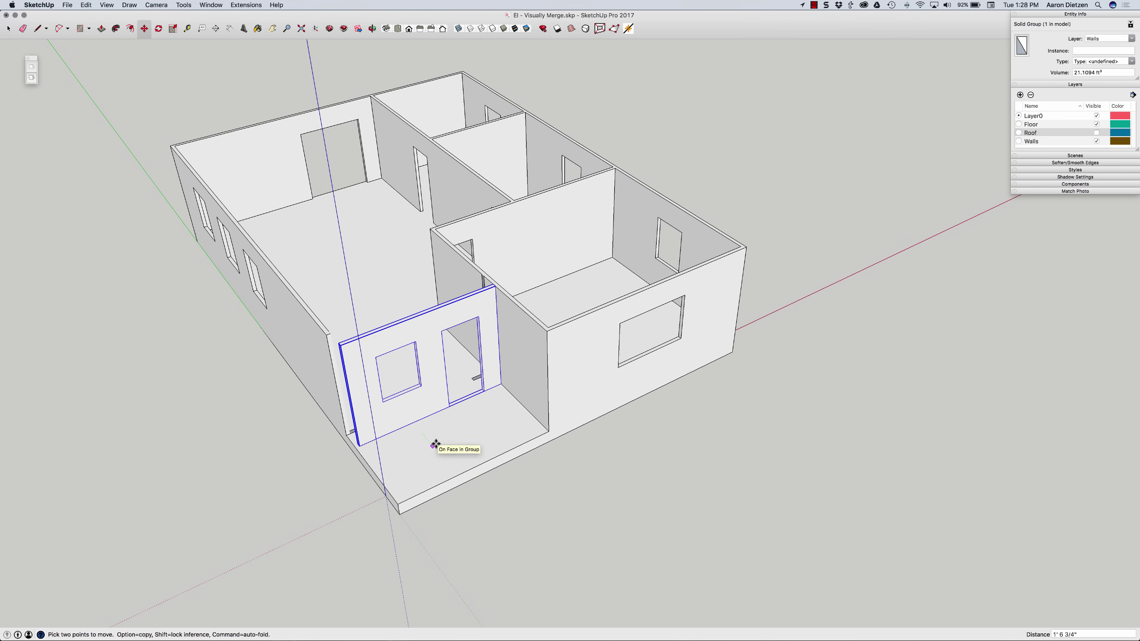
left_click(453, 467)
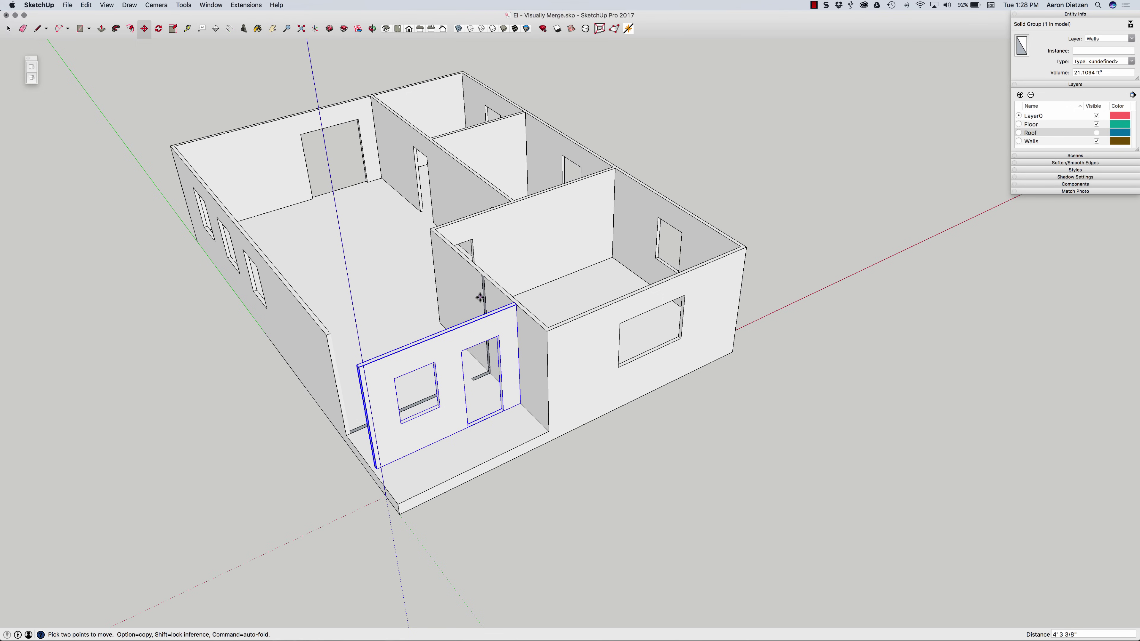
key("super+z")
key("space")
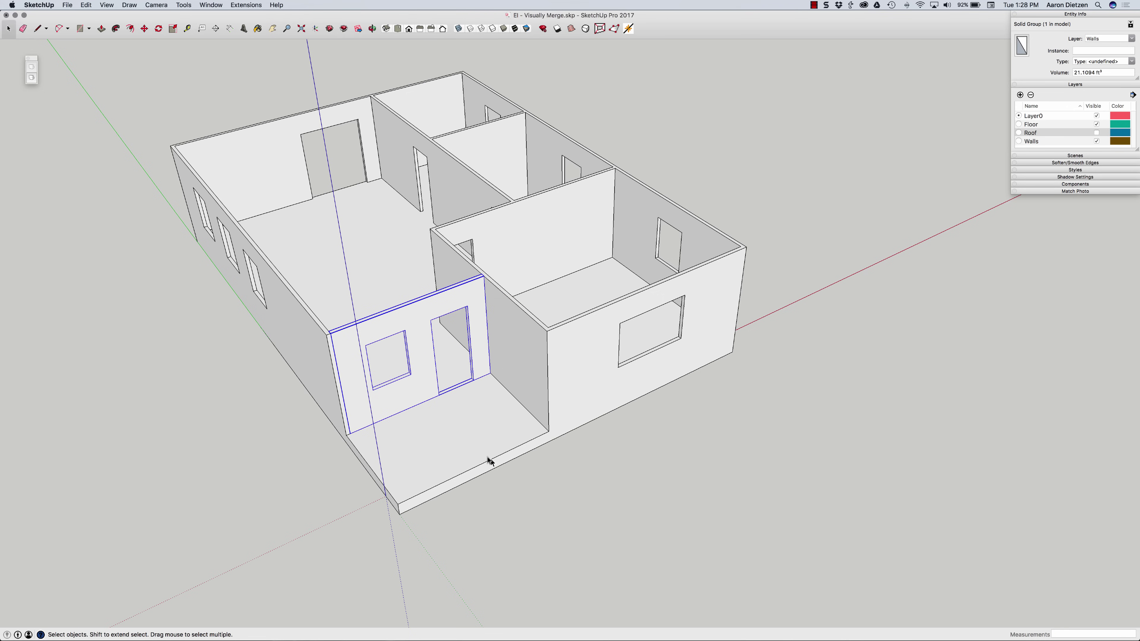
Step: Apply Reset Visual Merge to all the wall and floor groups and clear the selection
middle_click_drag(489, 460, 344, 298)
left_click_drag(140, 75, 789, 559)
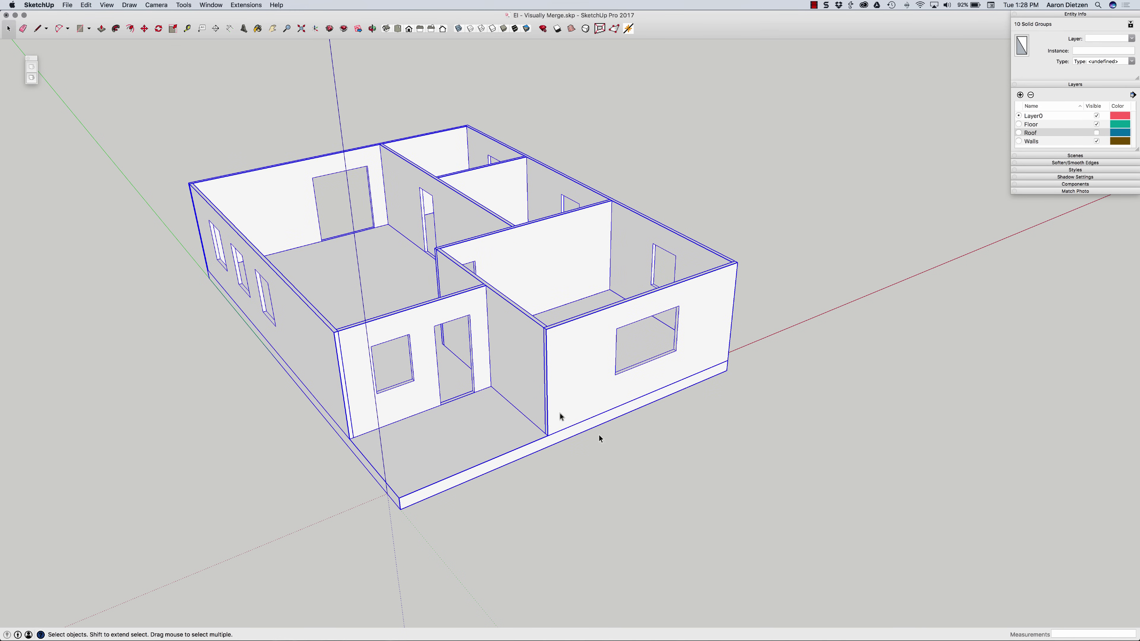
right_click(440, 423)
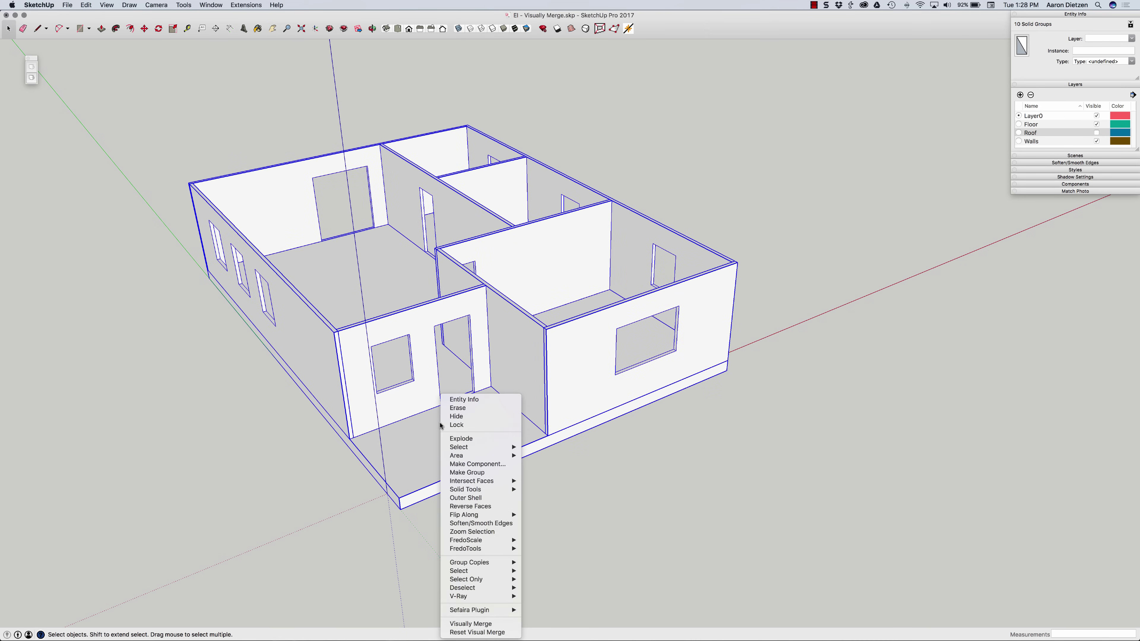
left_click(502, 632)
left_click(547, 503)
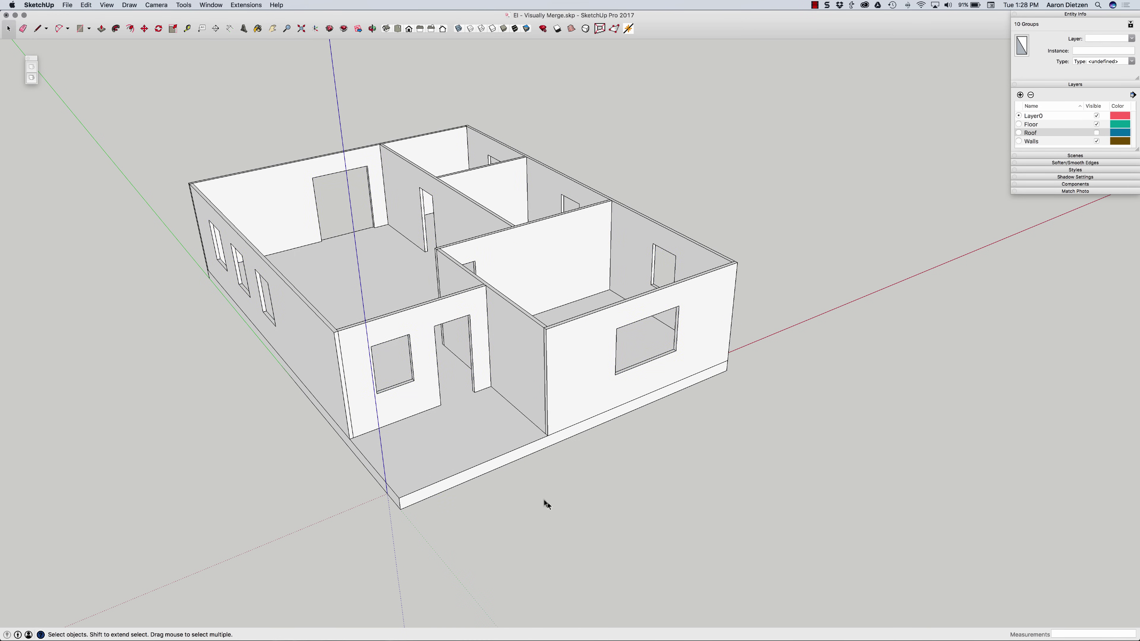
middle_click_drag(332, 383, 407, 408)
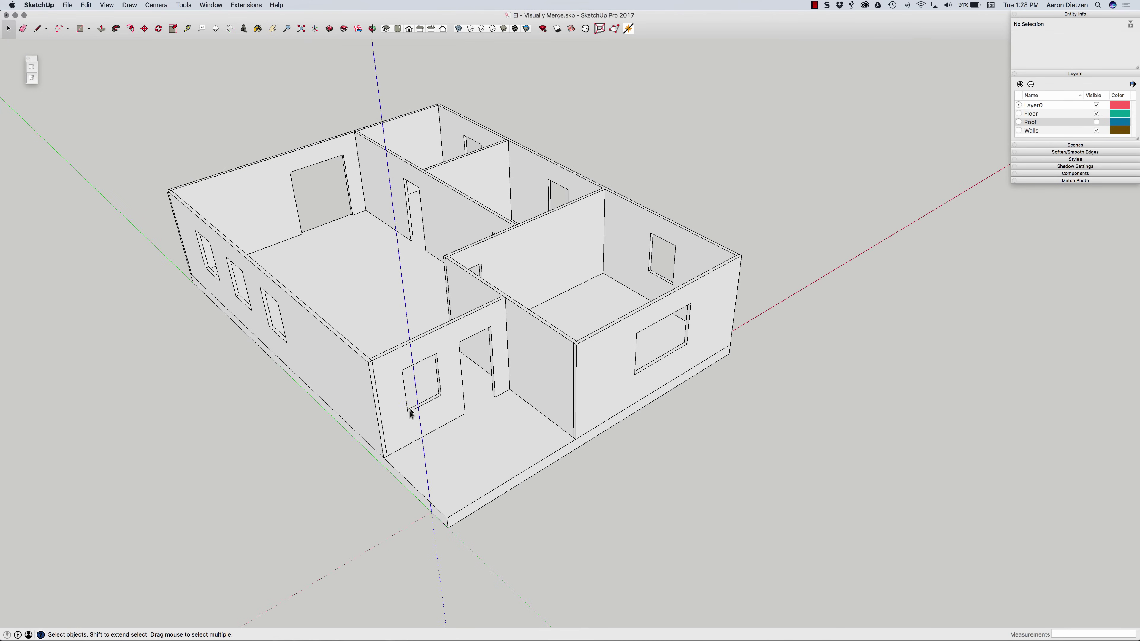
left_click(411, 413)
key("m")
left_click(427, 451)
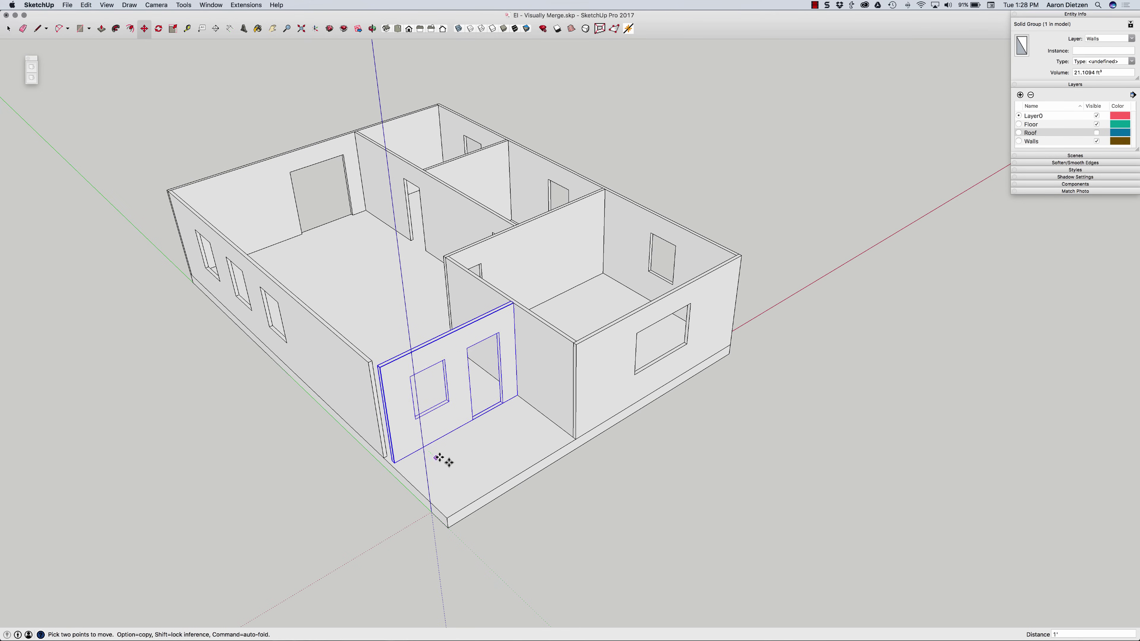
key("Escape")
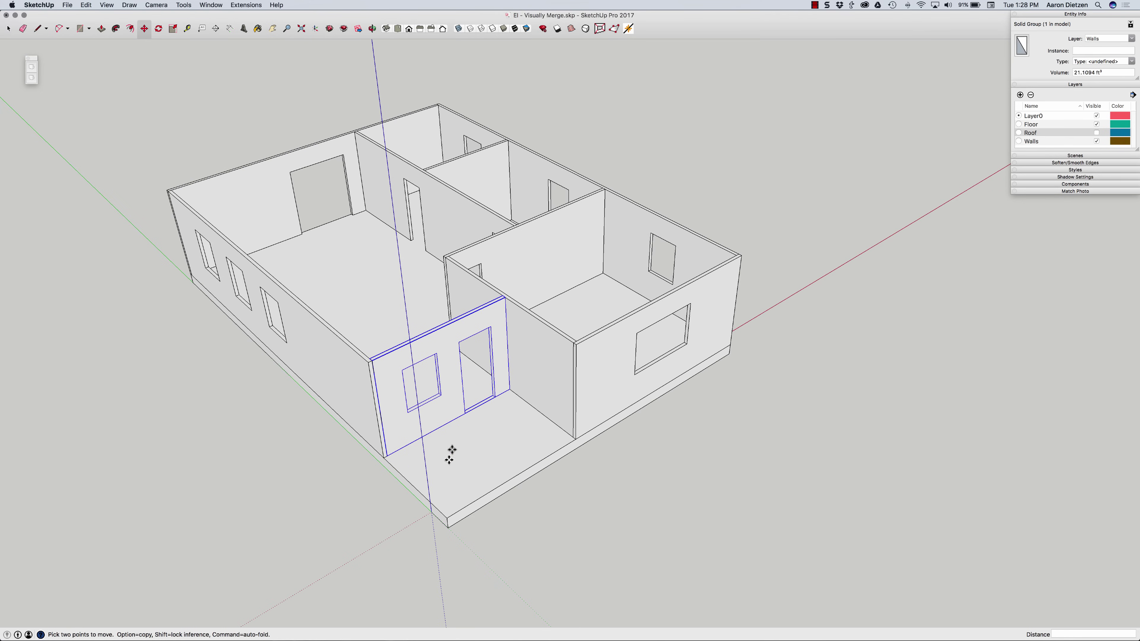
key("space")
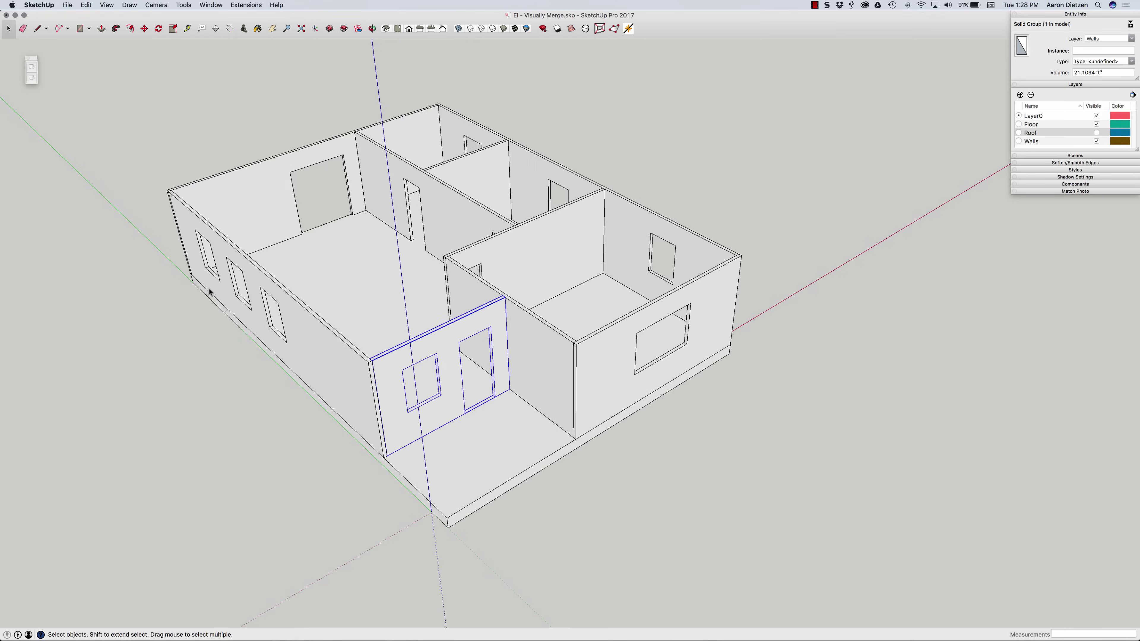
Step: Apply Visually Merge to the nine wall groups only, leaving out the floor slab, and agree to continue
middle_click_drag(210, 292, 193, 263)
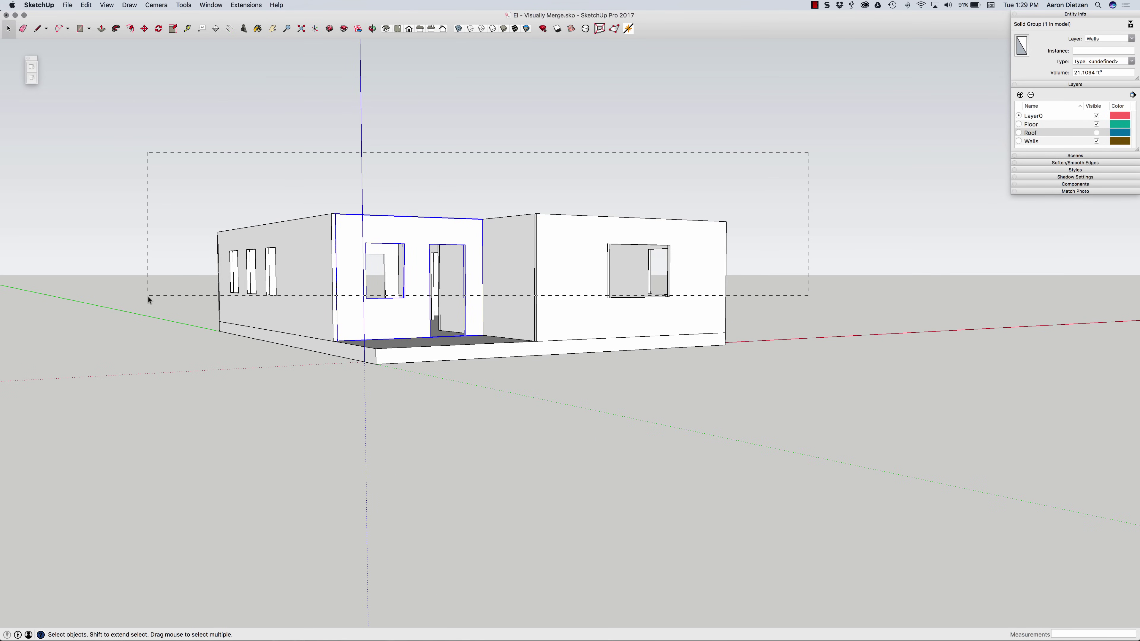
left_click_drag(147, 297, 148, 297)
middle_click_drag(152, 301, 451, 285)
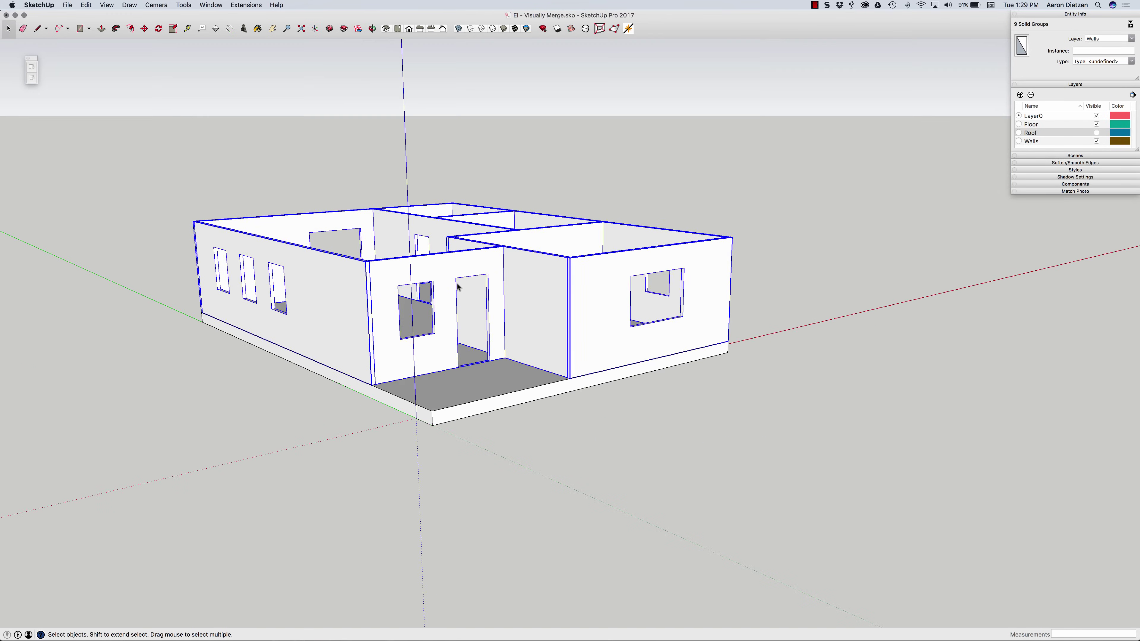
right_click(510, 287)
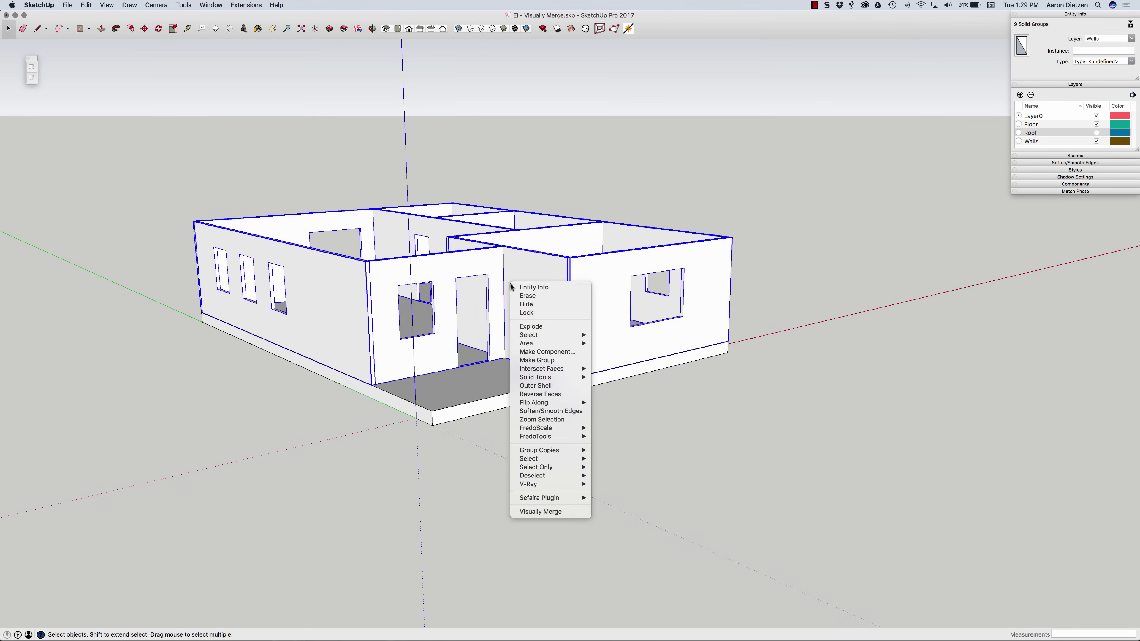
left_click(530, 512)
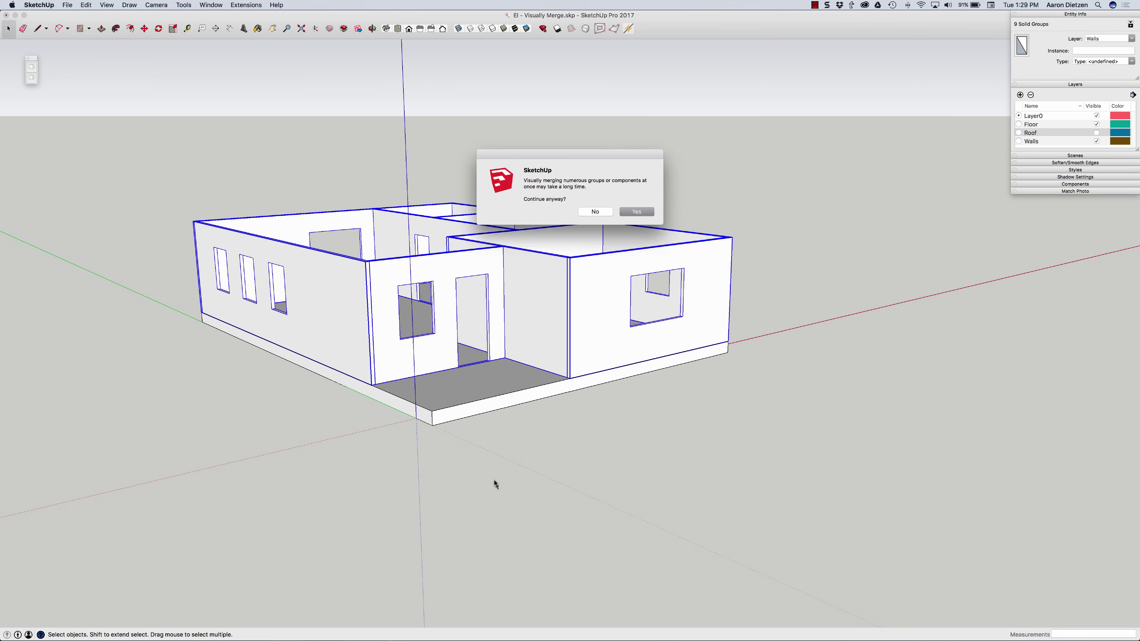
left_click(638, 212)
left_click(741, 217)
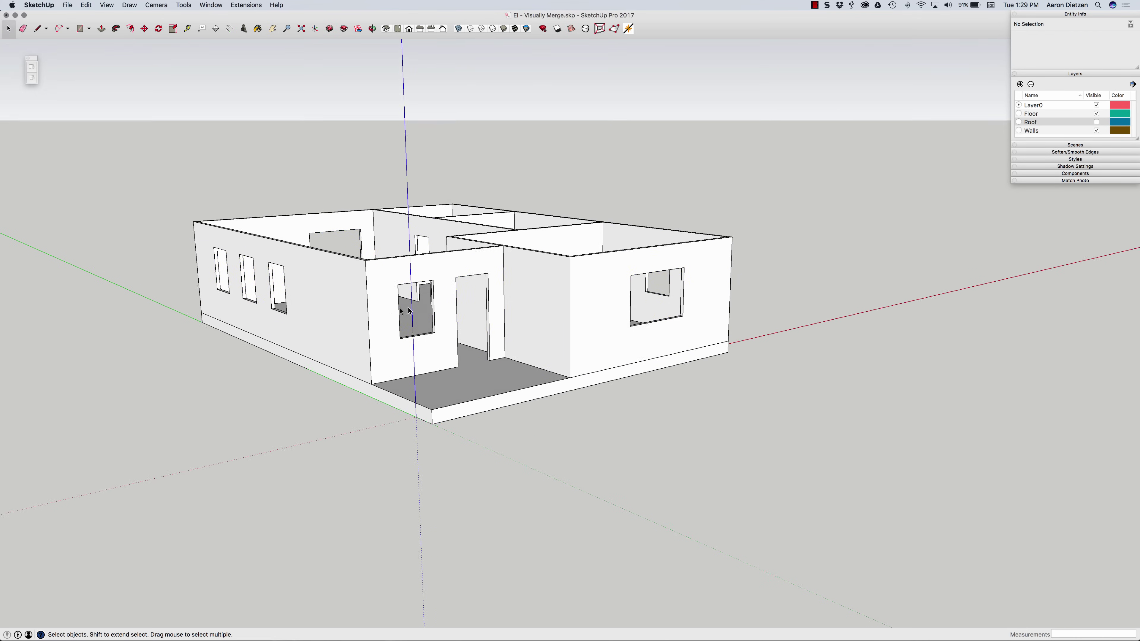
Step: Apply Reset Visual Merge to all ten wall and floor groups and clear the selection
middle_click_drag(408, 308, 441, 393)
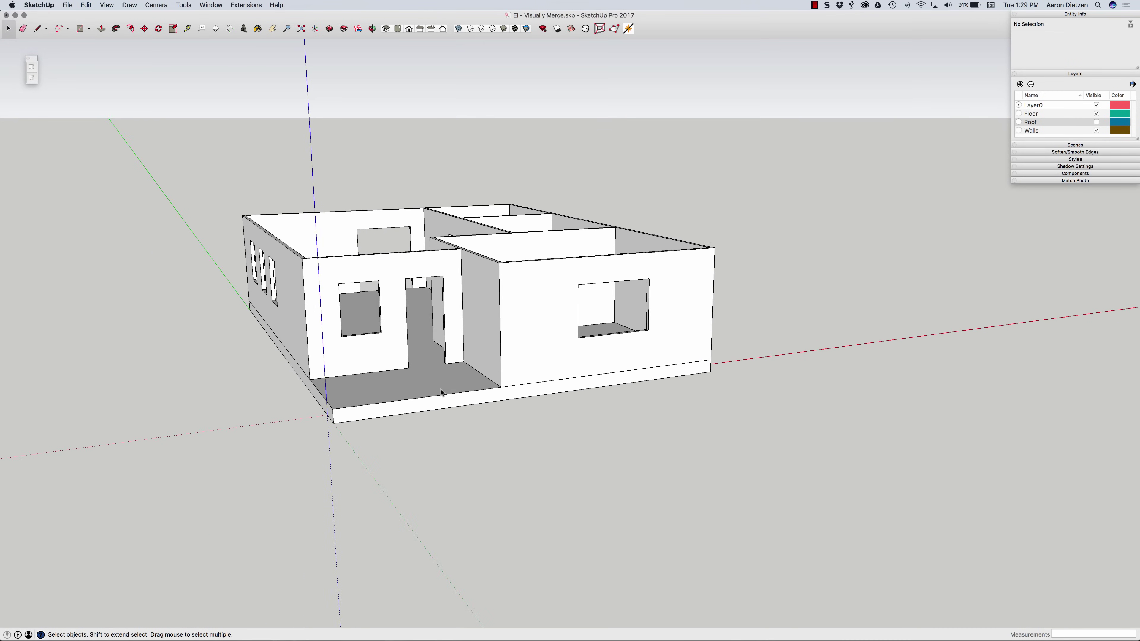
left_click_drag(193, 159, 878, 483)
right_click(502, 318)
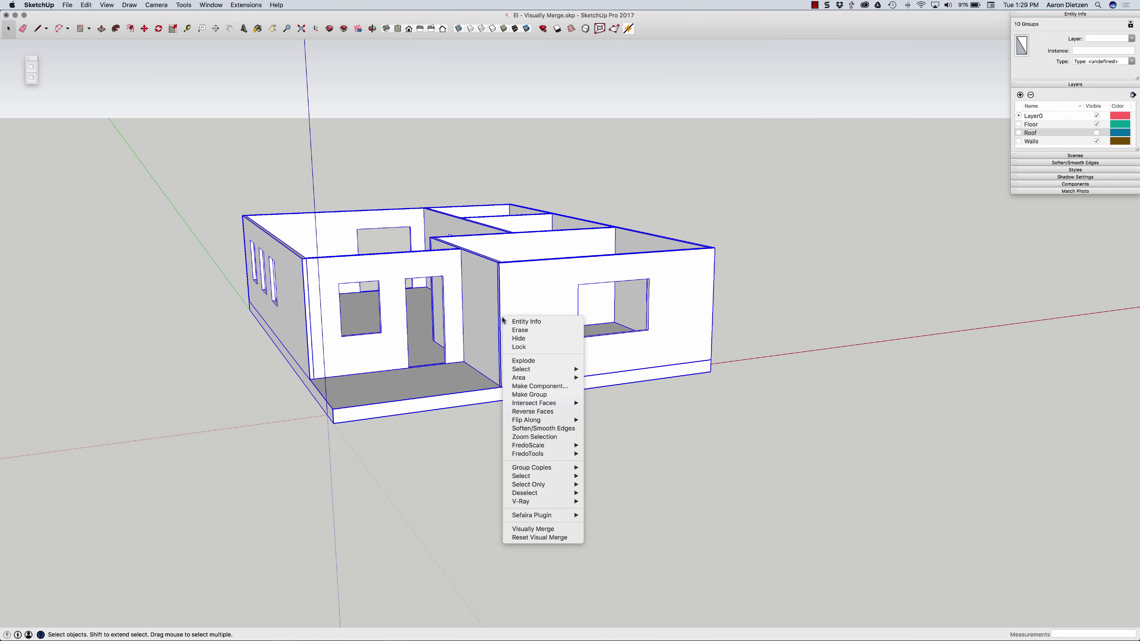
left_click(545, 538)
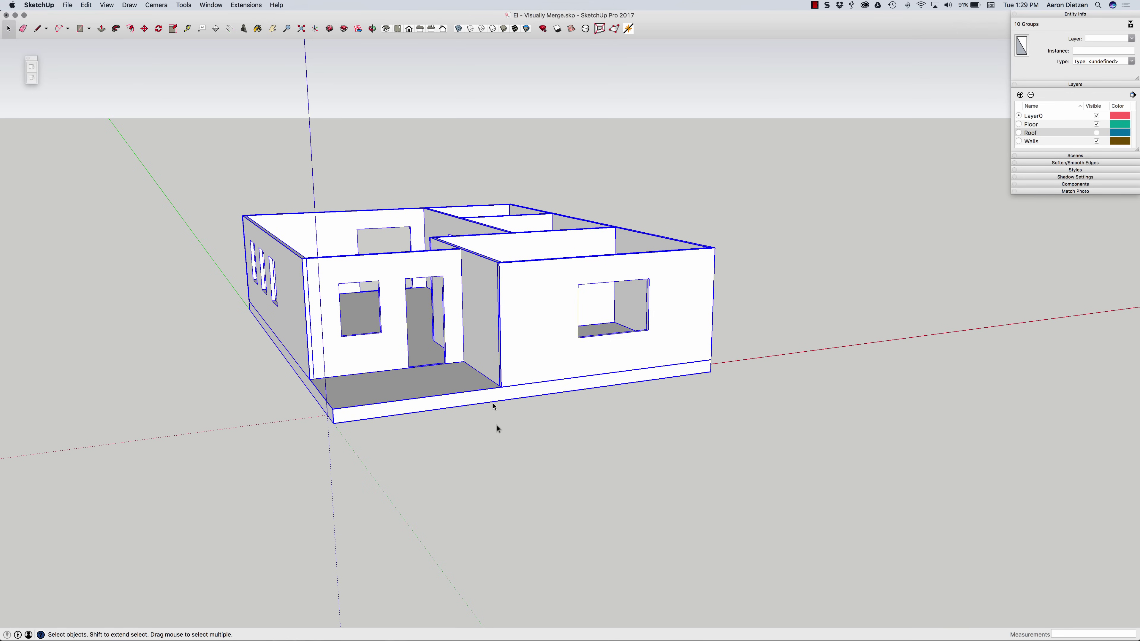
left_click(496, 447)
Step: Make the Roof layer visible so the roof group shows above the walls
middle_click_drag(496, 447, 776, 176)
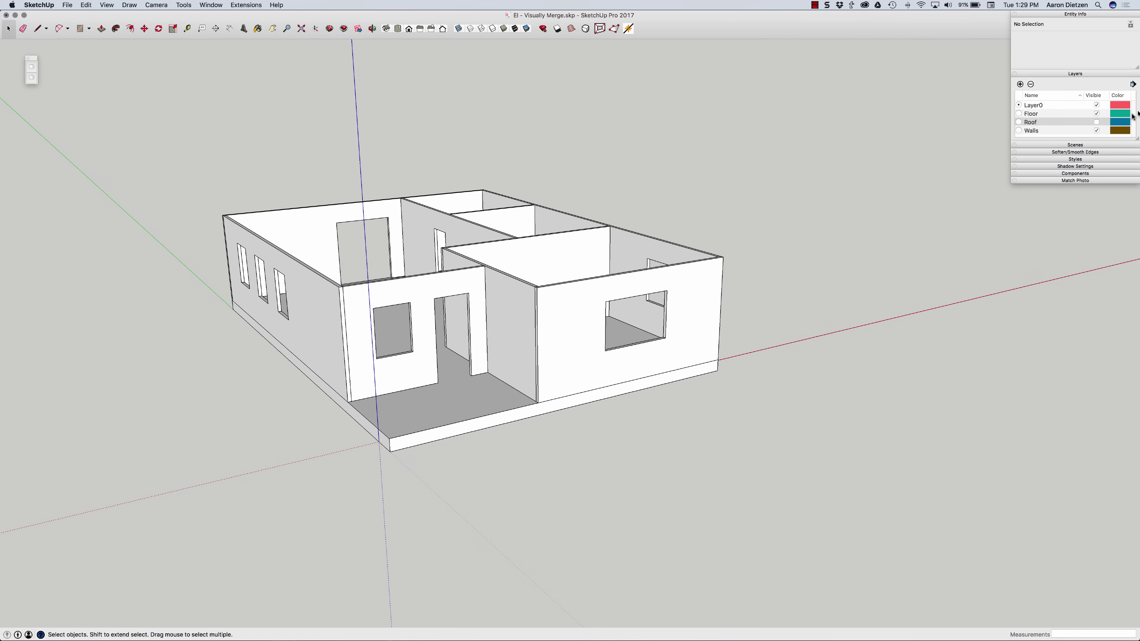
left_click(1097, 123)
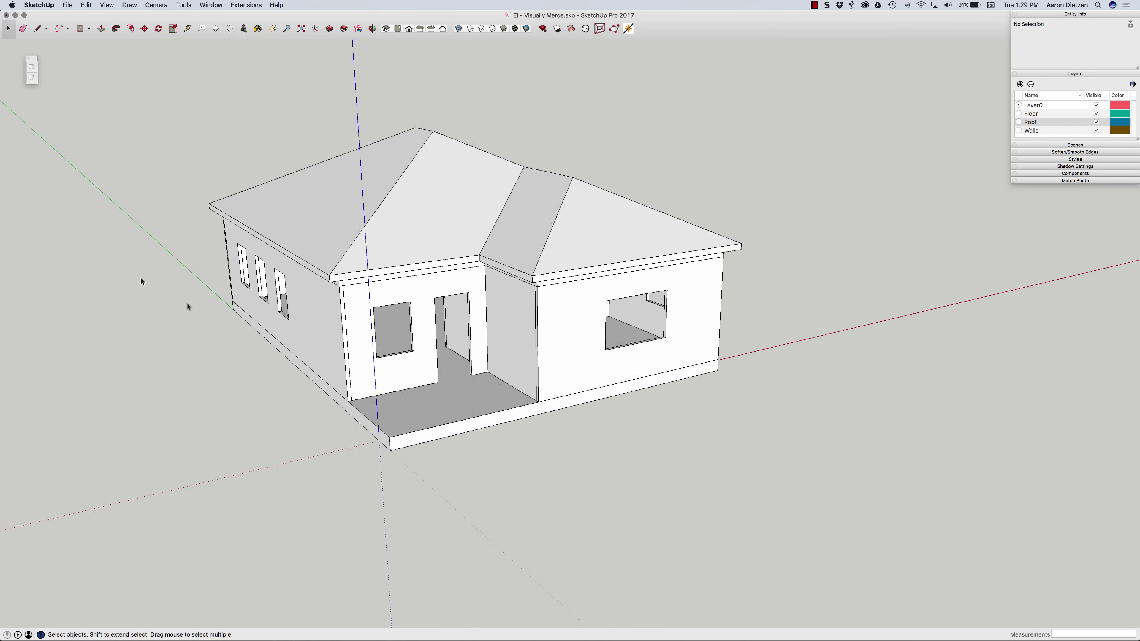
middle_click_drag(187, 303, 152, 104)
Step: Select all eleven groups, including the roof, apply Visually Merge to them and agree to continue
left_click_drag(145, 95, 865, 495)
middle_click_drag(647, 392, 281, 358)
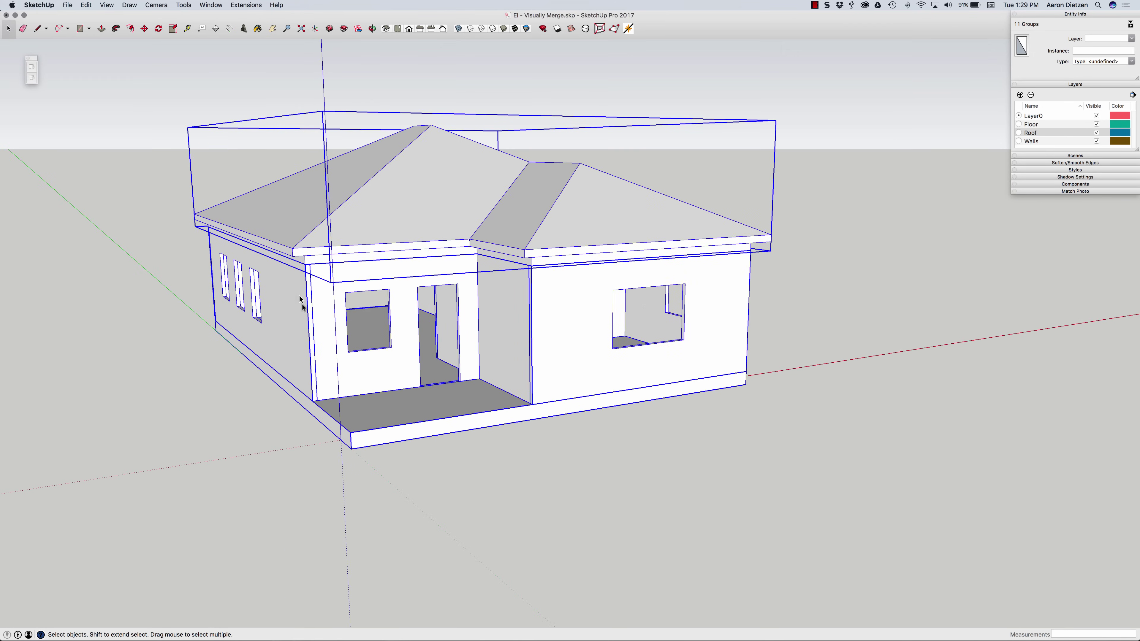
middle_click_drag(301, 301, 188, 96)
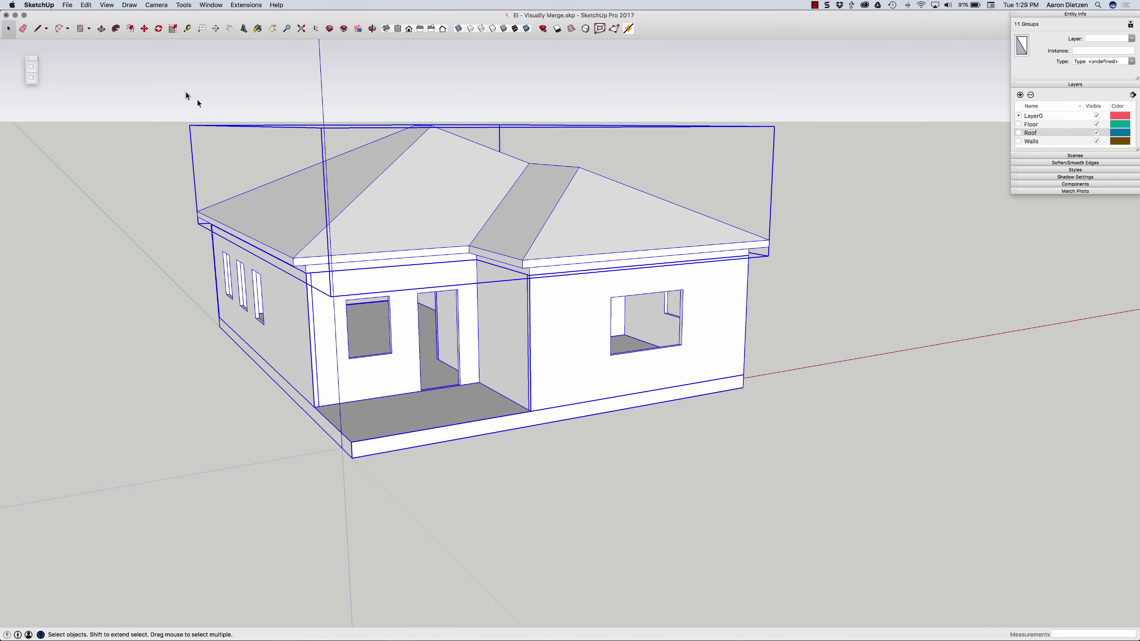
left_click_drag(34, 61, 226, 65)
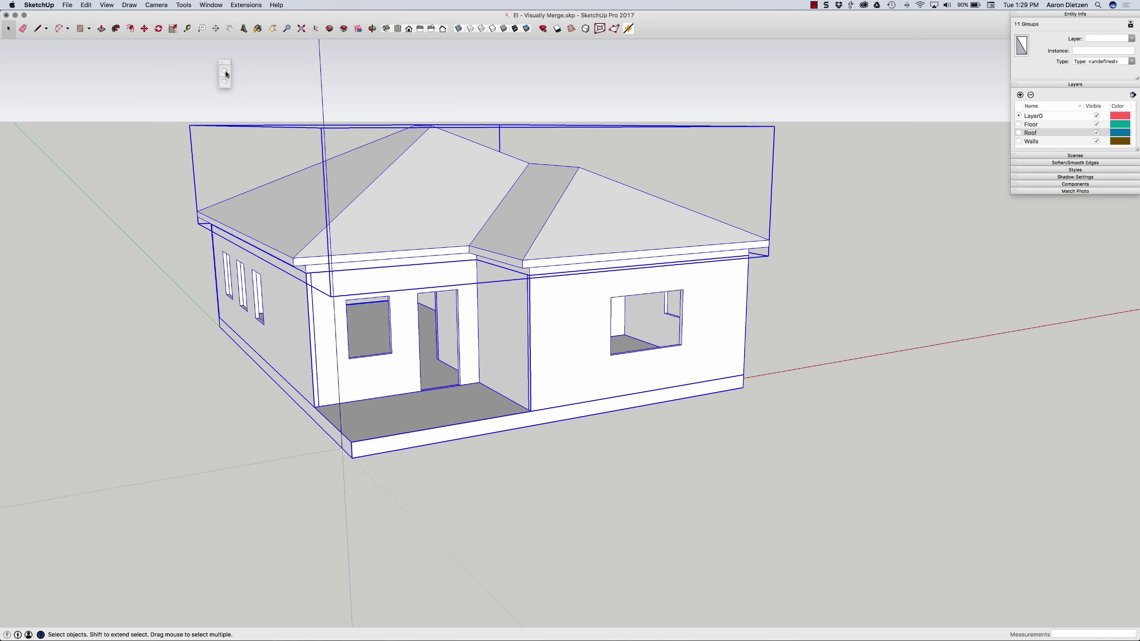
right_click(421, 203)
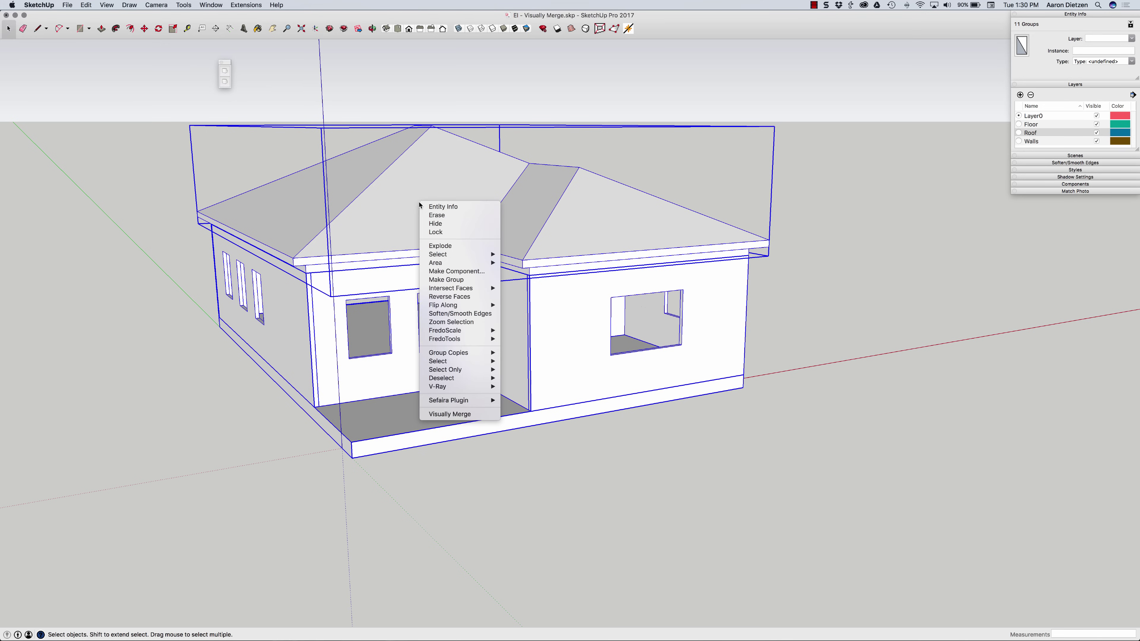
left_click(462, 415)
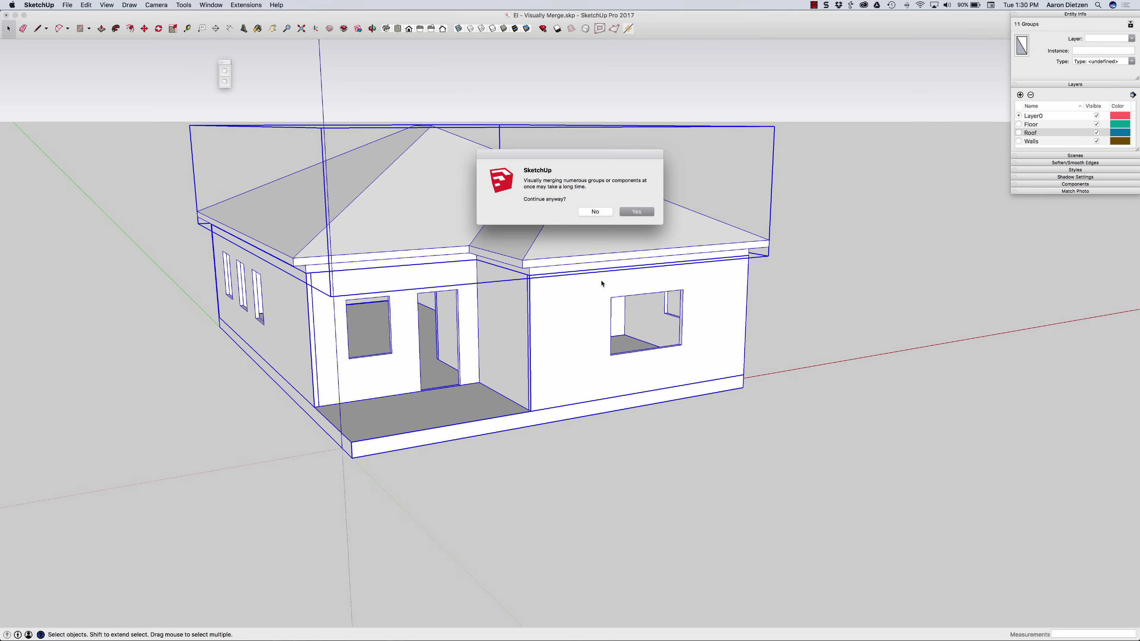
left_click(638, 213)
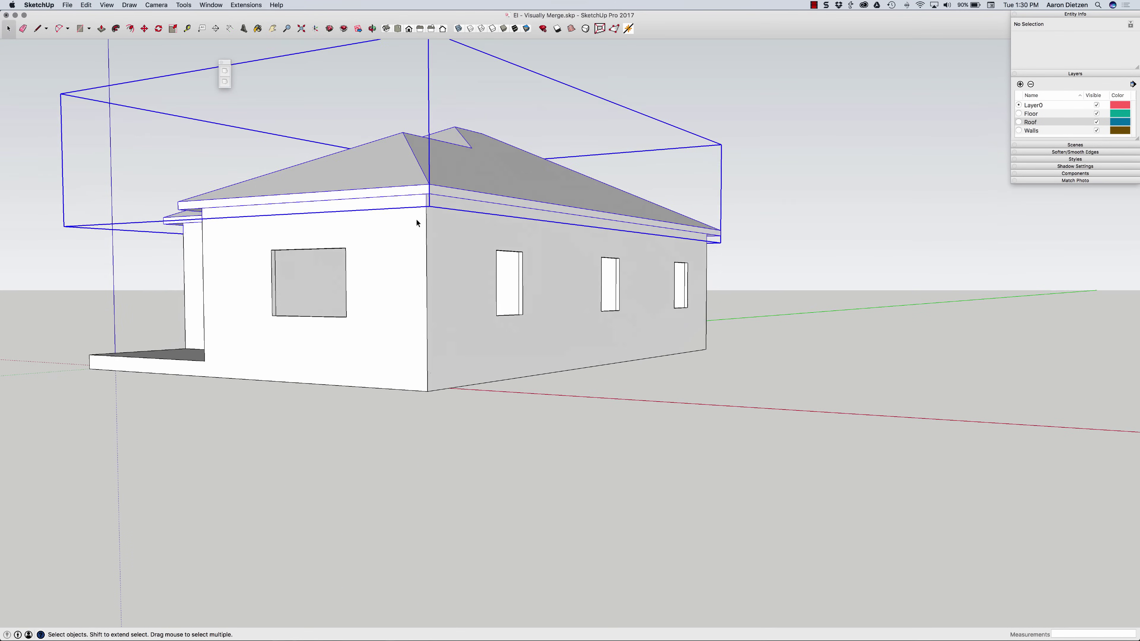
Step: Select the side wall group with three windows, and hide and reshow the Roof layer to check the separate groups
left_click(416, 223)
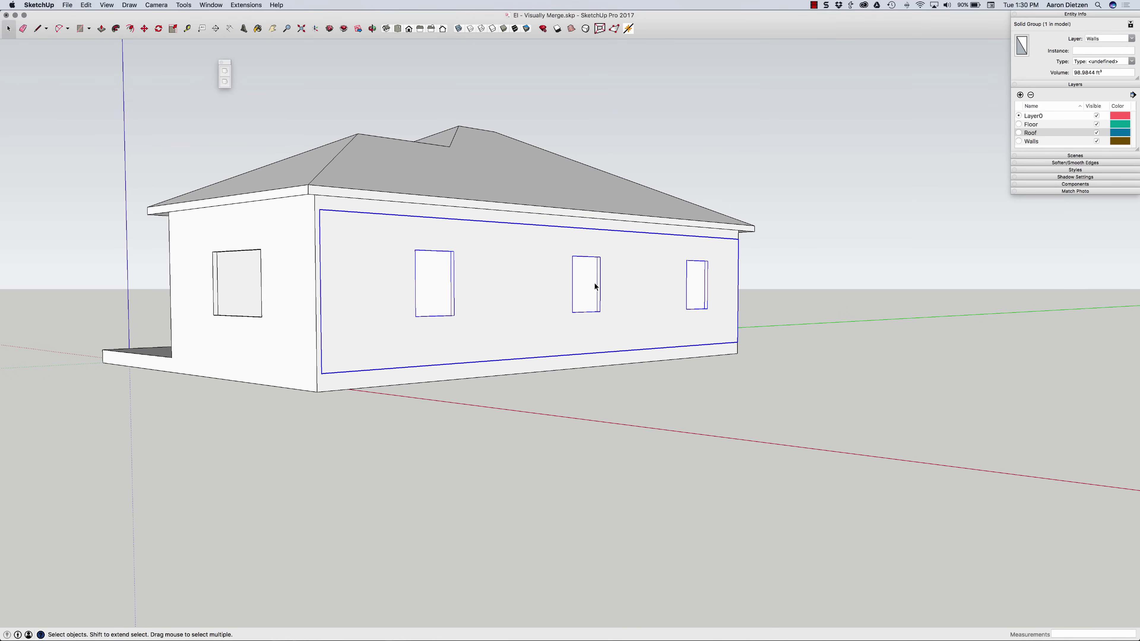
left_click(1097, 133)
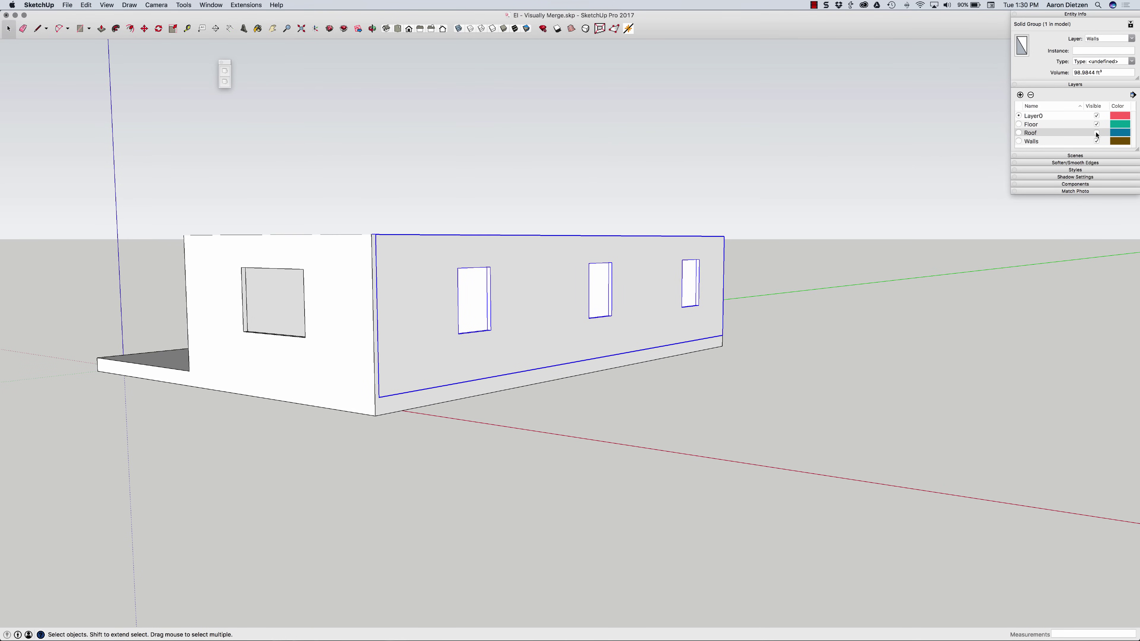
left_click(1096, 133)
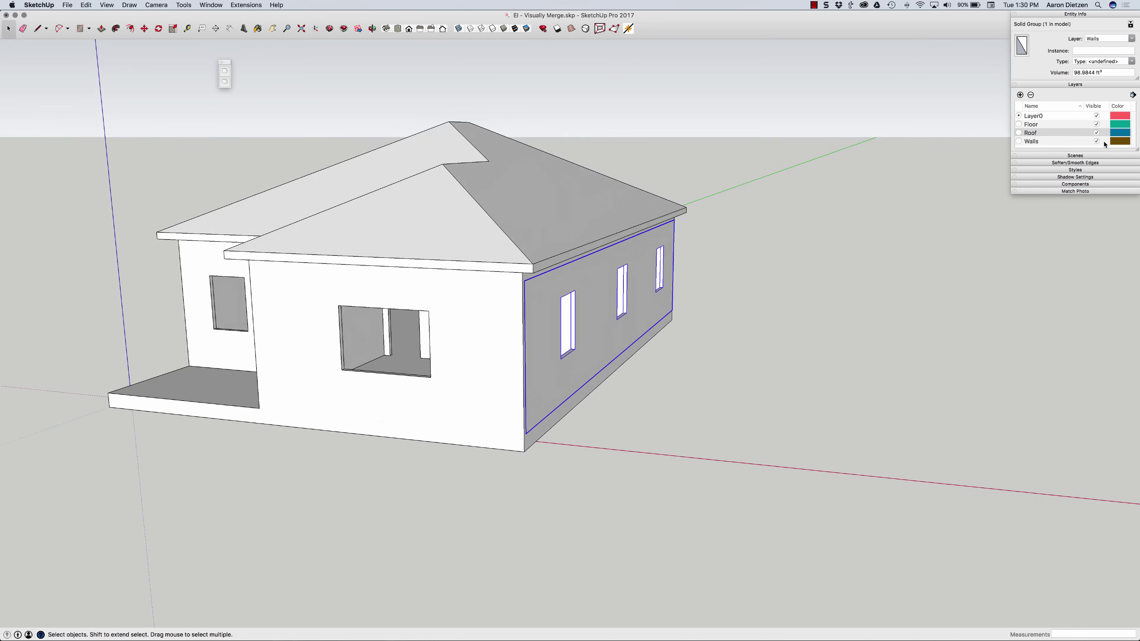
Step: Hide and reshow the Floor layer, clear the selection and examine the merged house from the porch side
left_click(1097, 124)
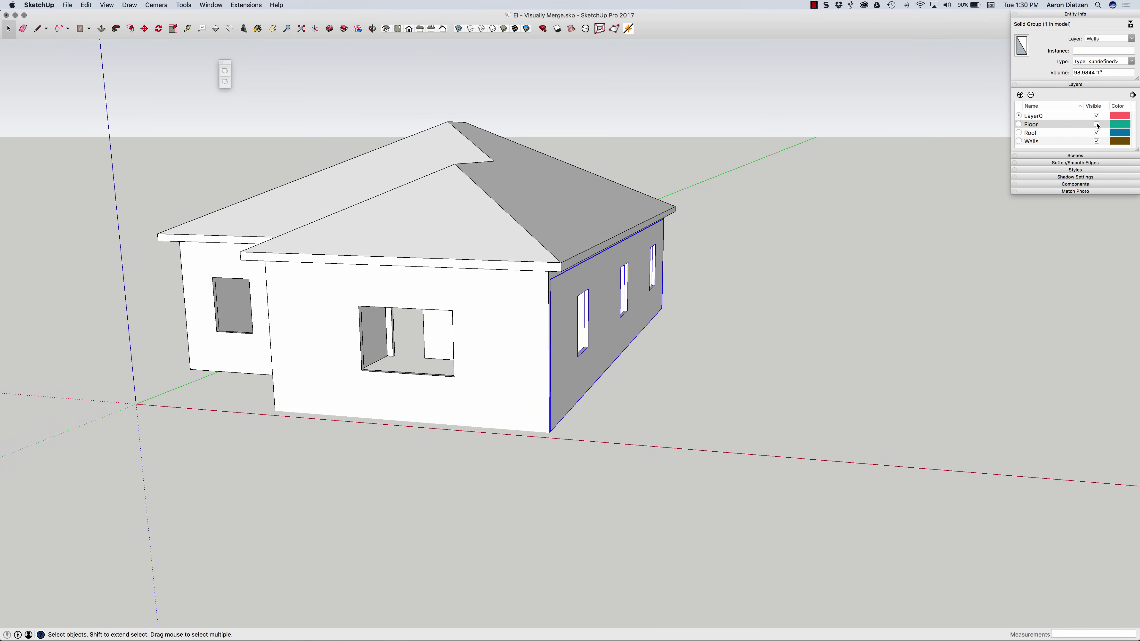
left_click(1096, 125)
left_click(917, 293)
middle_click_drag(918, 292, 601, 367)
key("super+1")
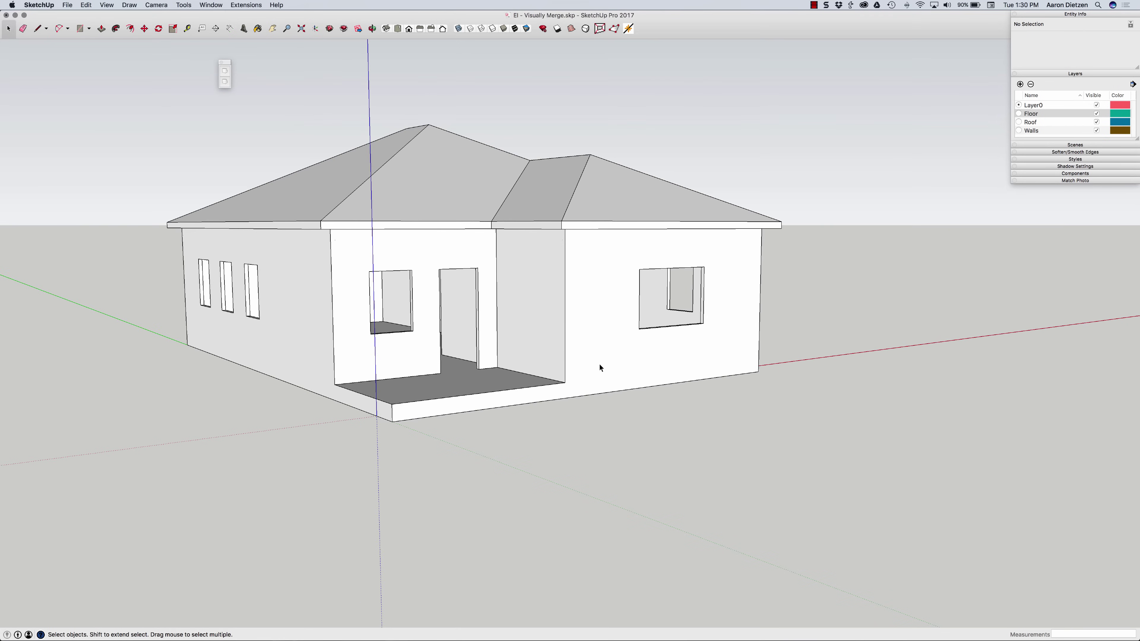